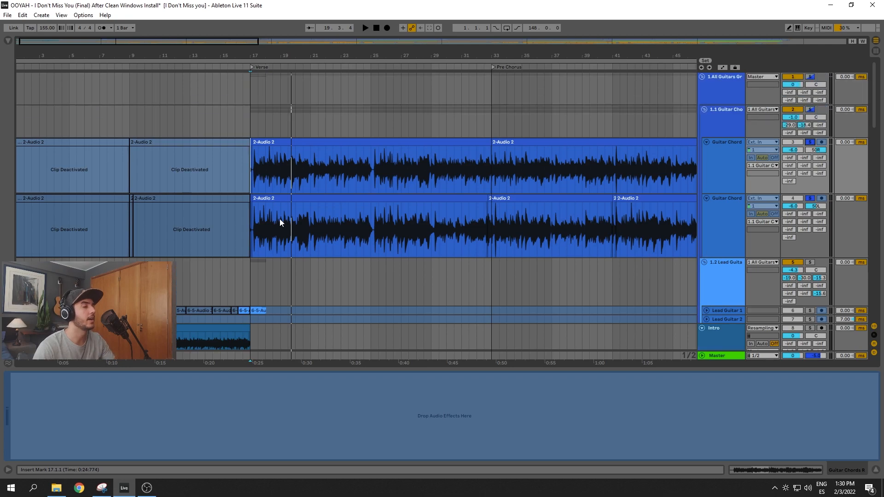
Step: Play the guitar chord tracks around the beginning of the Verse section and stop playback
scroll(322, 204, down, 5)
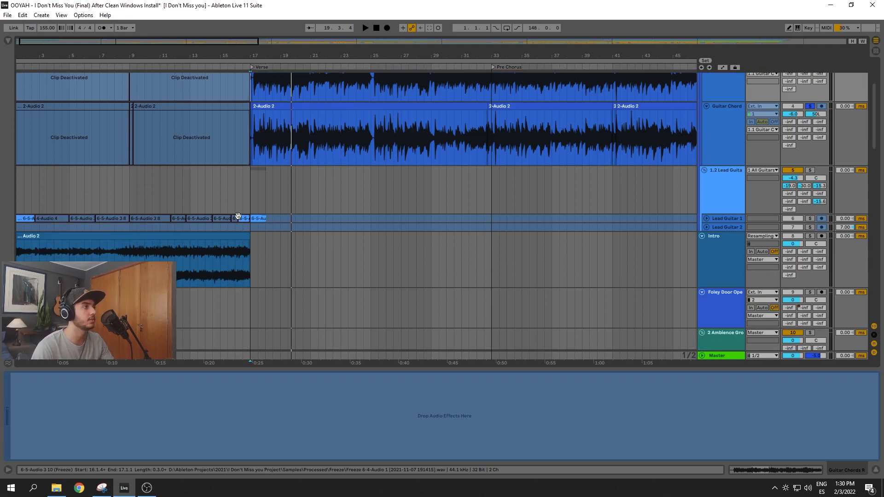
scroll(566, 238, up, 5)
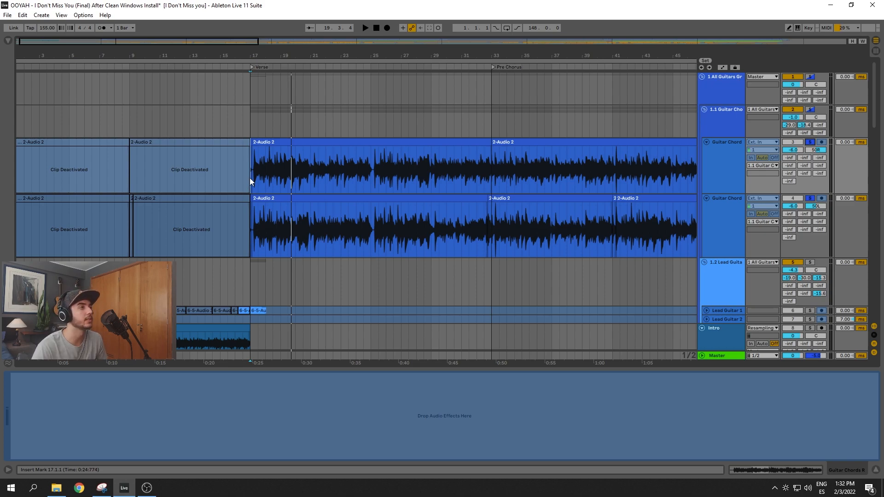
key(space)
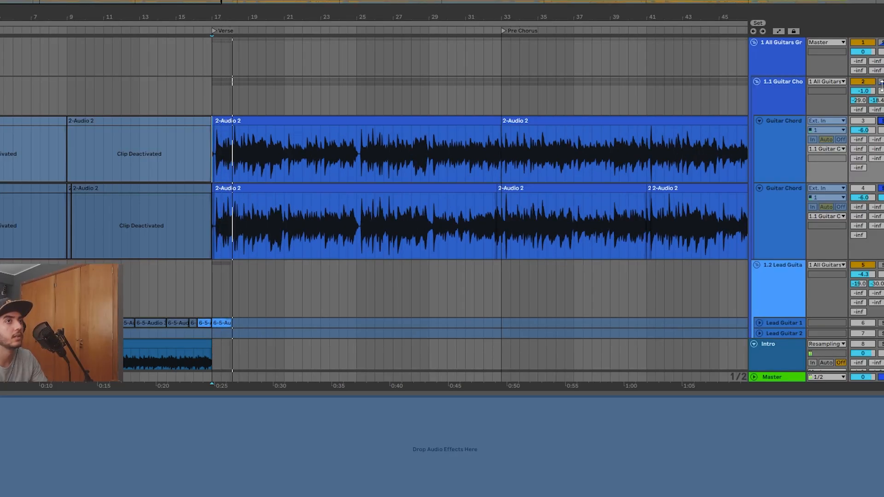
key(space)
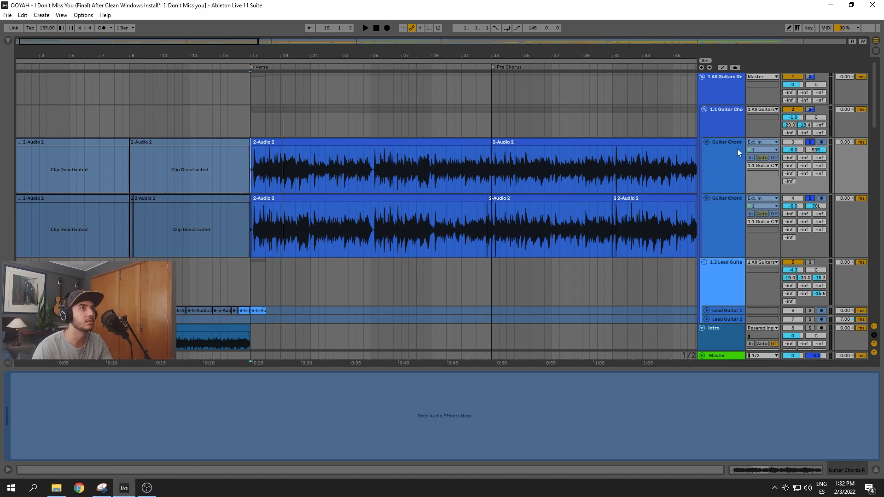
Step: Select the two Guitar Chords tracks in turn and show the effect chain of the 1.1 Guitar Chords Group
click(711, 239)
click(719, 182)
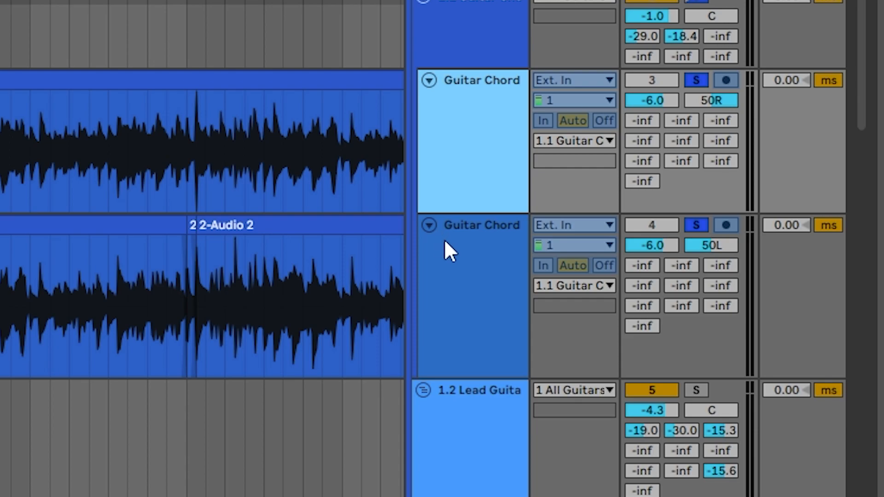
click(444, 240)
click(455, 170)
click(454, 49)
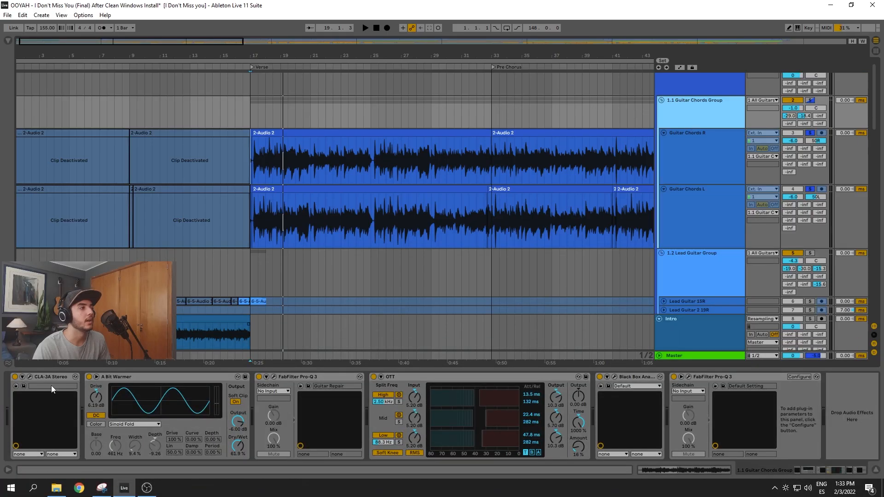
Step: Open the CLA-3A Stereo compressor on the Guitar Chords Group, examine its settings and close its window
click(29, 376)
drag(134, 177, 174, 170)
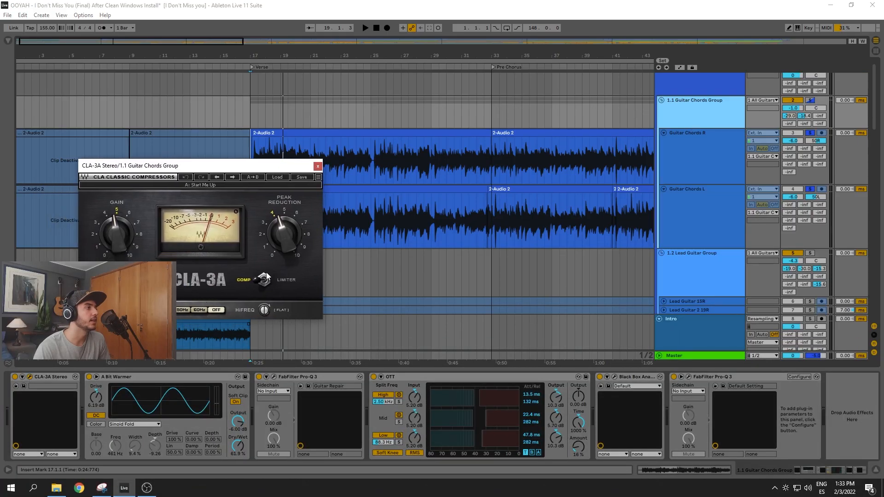
click(317, 166)
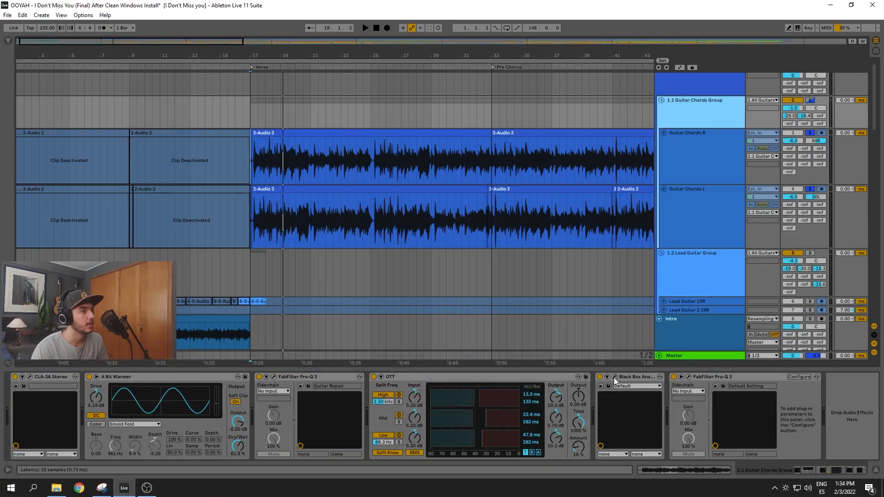
Step: Examine the Black Box HG-2 on the Guitar Chords Group, close it, and check the last FabFilter Pro-Q 3 in the chain
click(800, 265)
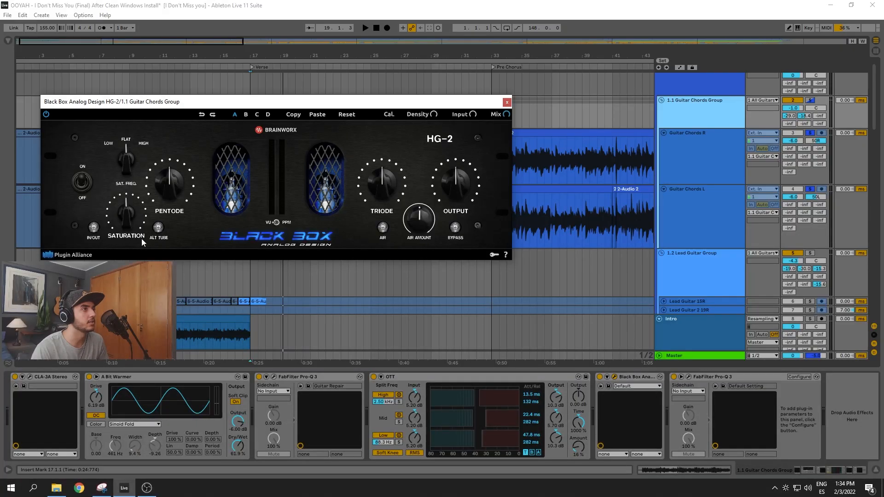
click(506, 102)
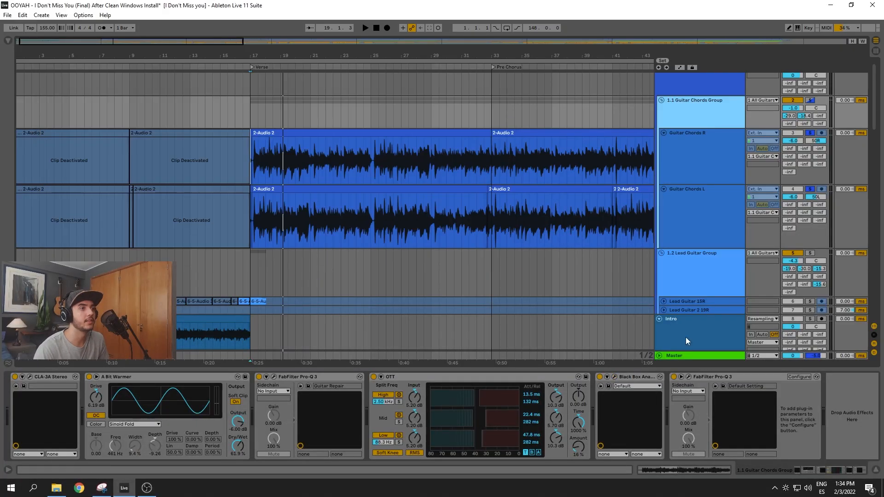
click(689, 377)
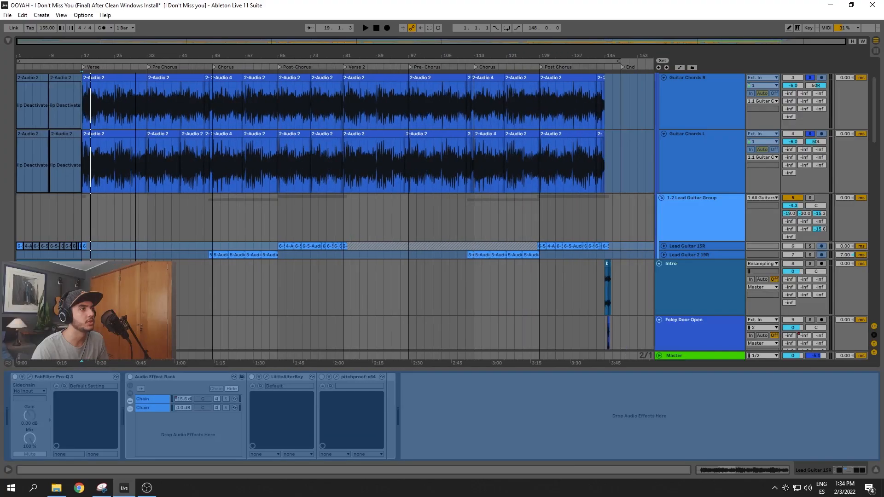
Step: Set the playback start just before the first Chorus at bar 48, unfold the Lead Guitar 2 track and listen to it
drag(395, 56, 429, 37)
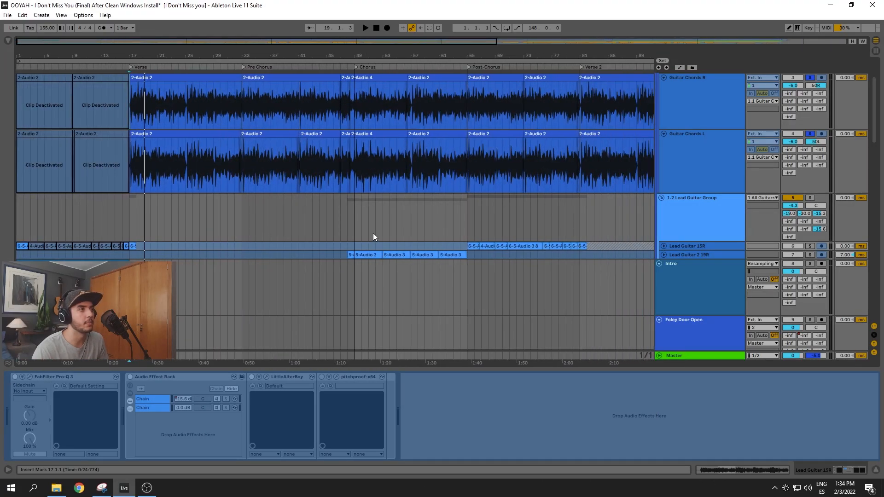
click(347, 246)
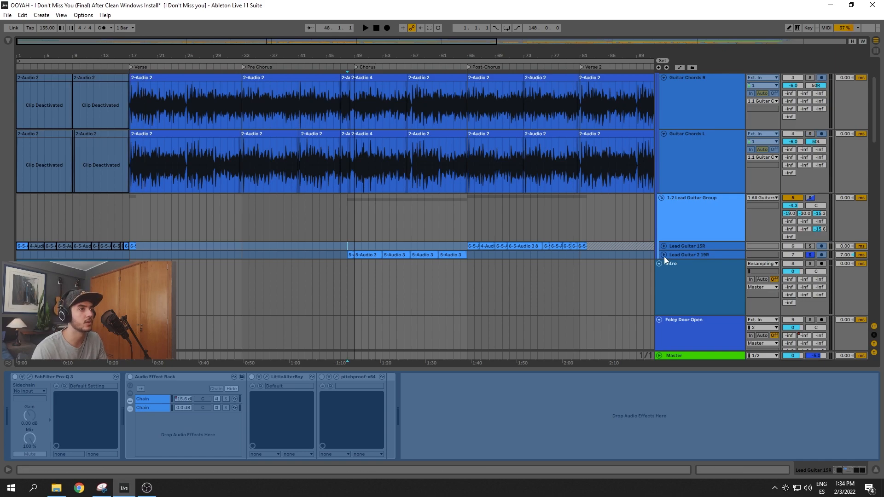
click(663, 255)
key(space)
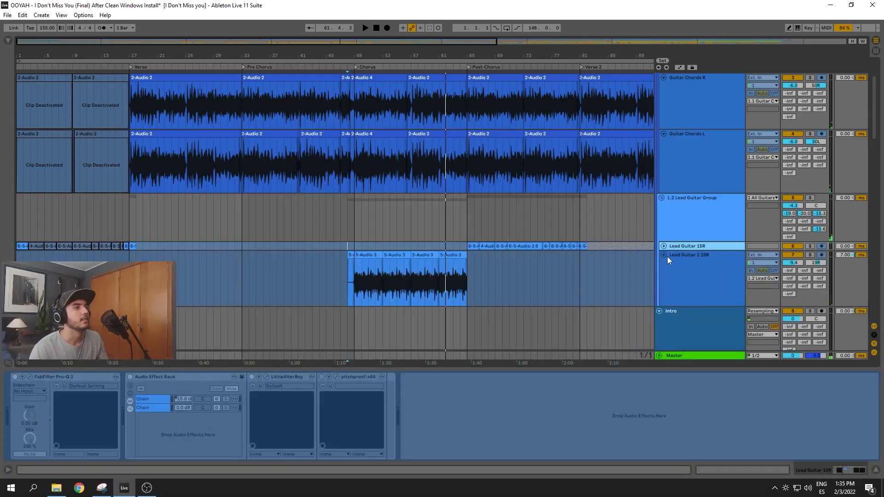
Step: Unfold the first Lead Guitar track and unfreeze it
click(664, 247)
right_click(711, 242)
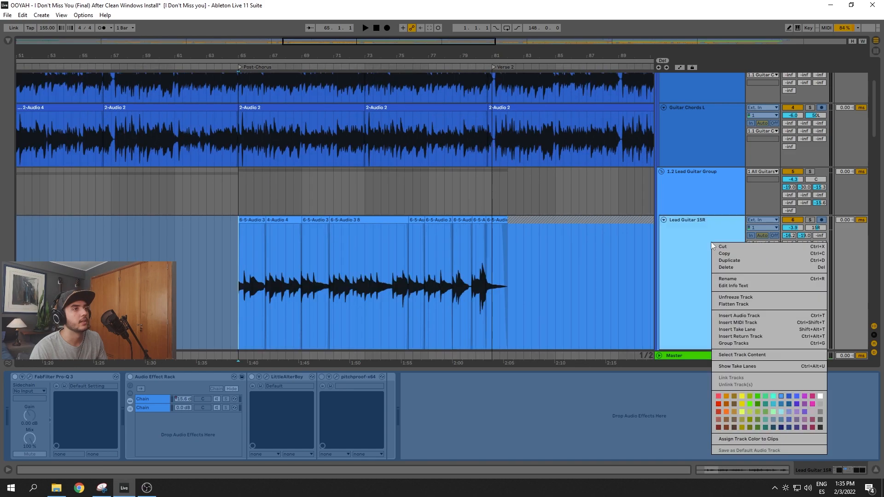
click(751, 297)
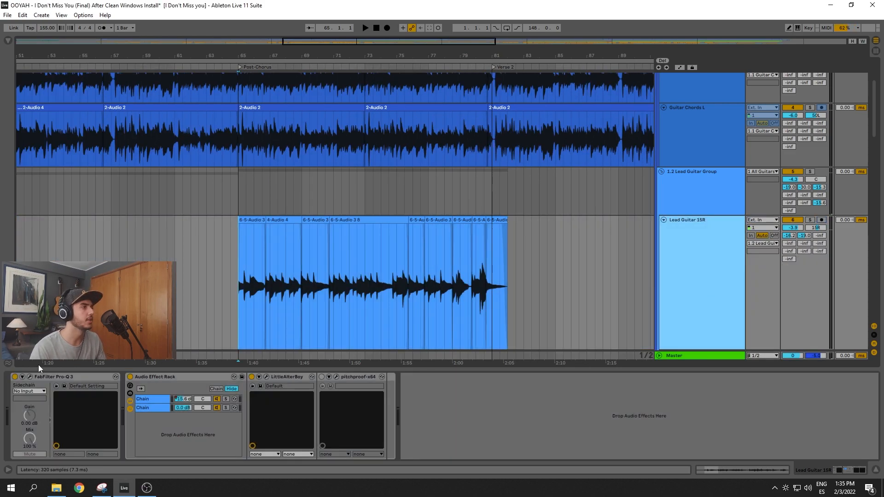
Step: Examine the Pro-Q 3 and LittleAlterBoy on the first Lead Guitar track, switch its Audio Effect Rack back on and close the equalizer window
click(30, 377)
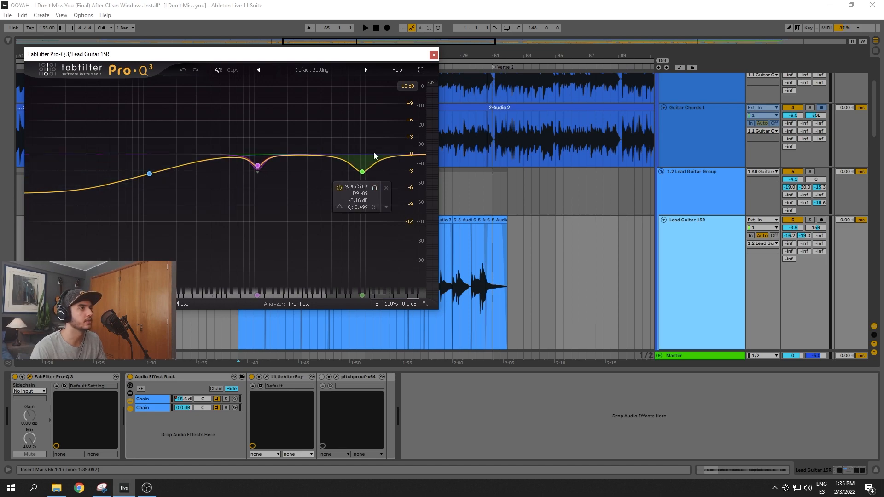
click(167, 377)
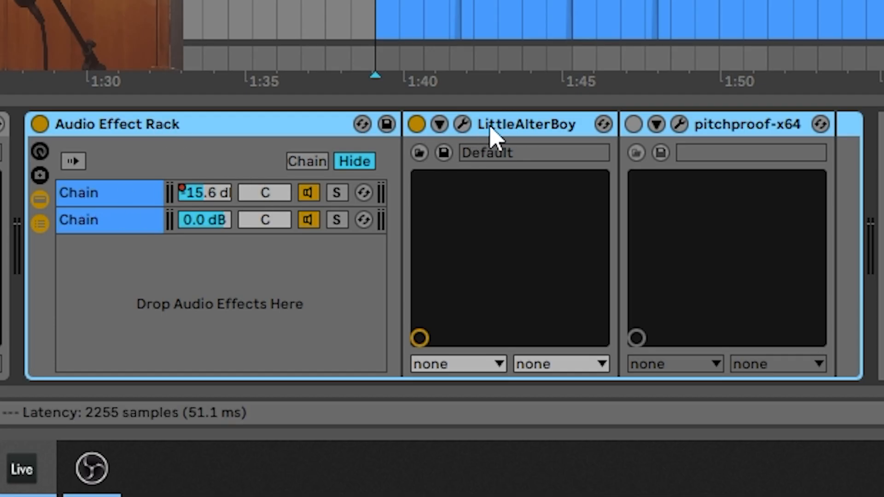
click(267, 376)
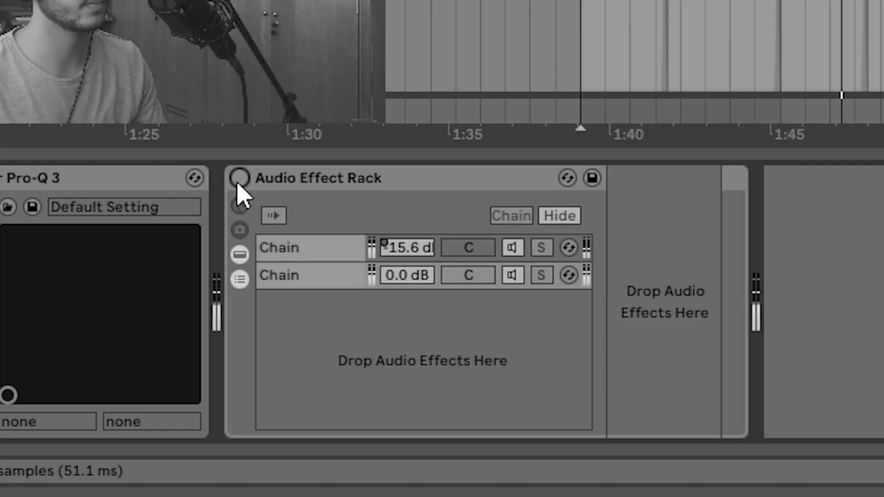
click(238, 182)
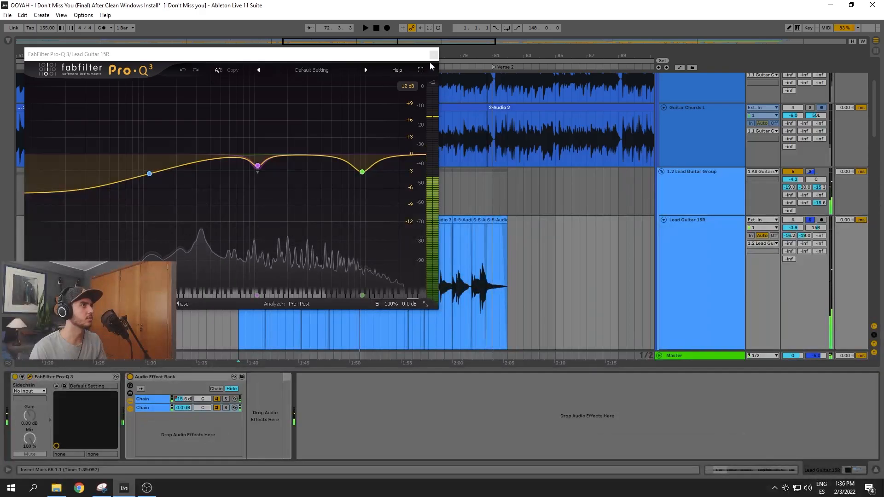
click(432, 53)
Step: Place the playback start just before the first Chorus for Lead Guitar 2 and examine its Acoustic compressor
scroll(421, 313, down, 5)
scroll(267, 246, left, 5)
scroll(221, 254, left, 3)
click(179, 264)
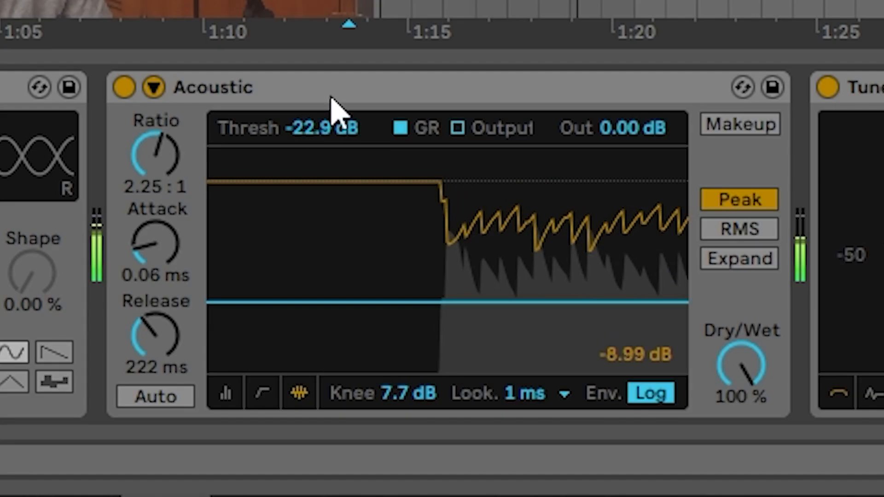
click(166, 377)
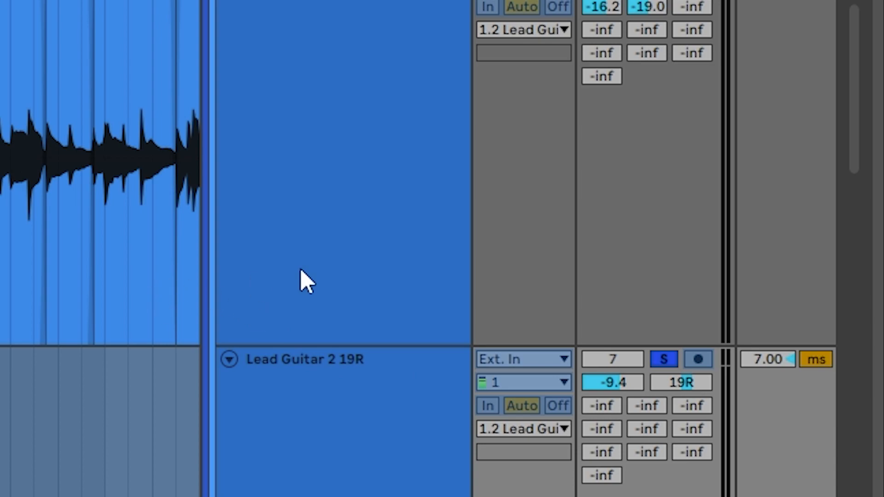
Step: Show the effect chain of the 1.2 Lead Guitar Group and examine its A Bit Warmer saturator
scroll(725, 54, up, 3)
scroll(686, 73, up, 5)
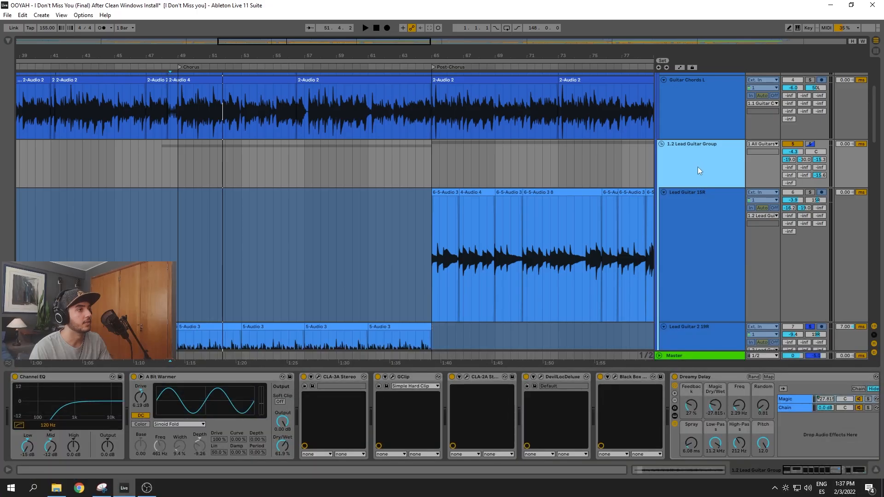
drag(791, 474, 758, 467)
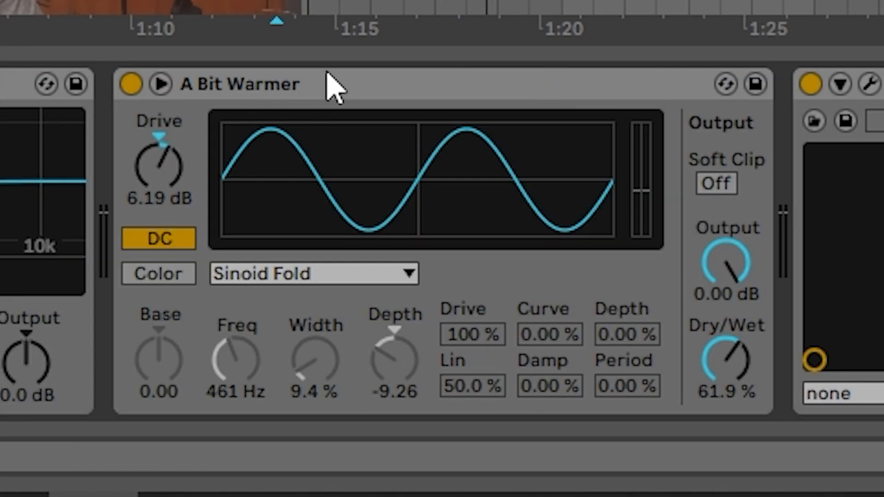
click(736, 84)
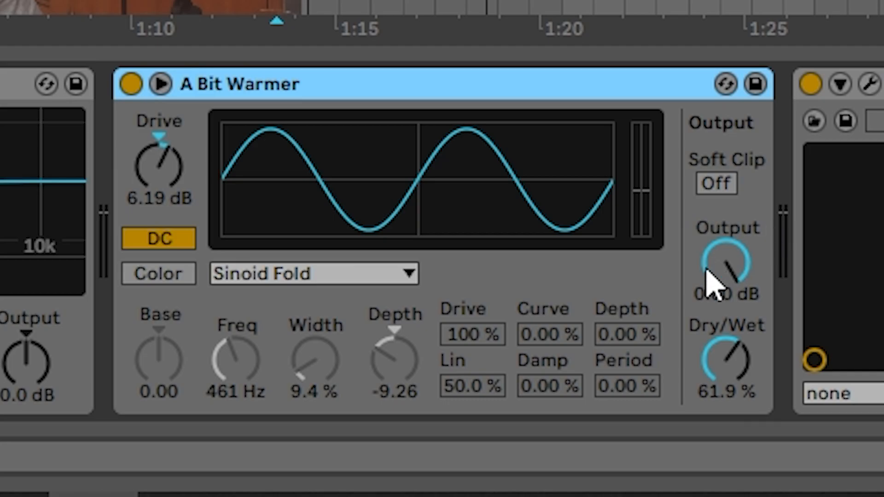
click(416, 84)
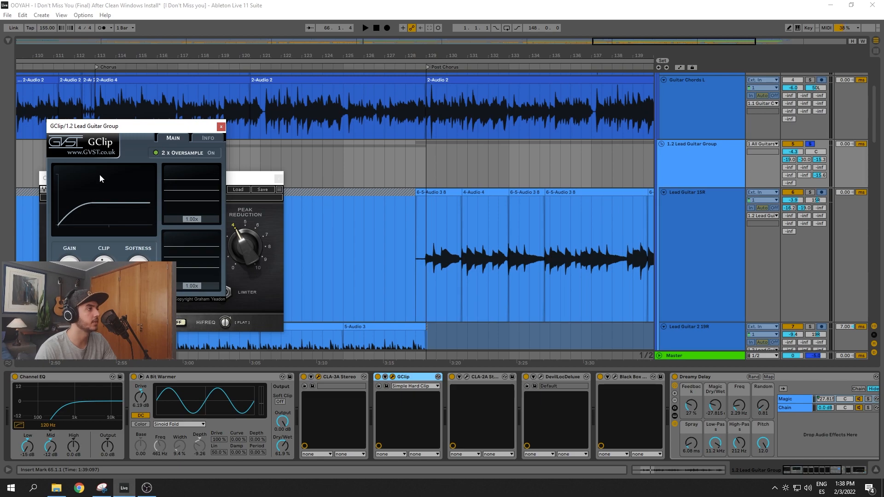
Step: Examine the Devil-Loc Deluxe and the Black Box HG-2 on the Lead Guitar Group, closing each plug-in window
drag(446, 56, 446, 36)
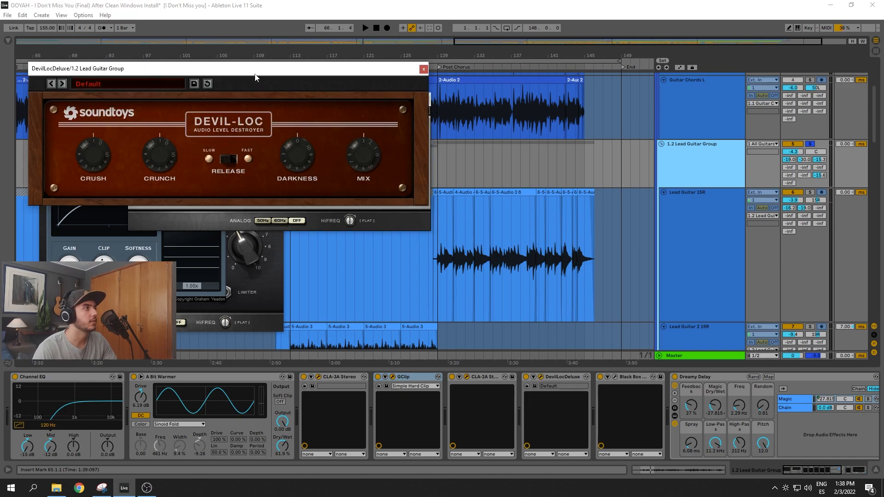
drag(255, 77, 483, 207)
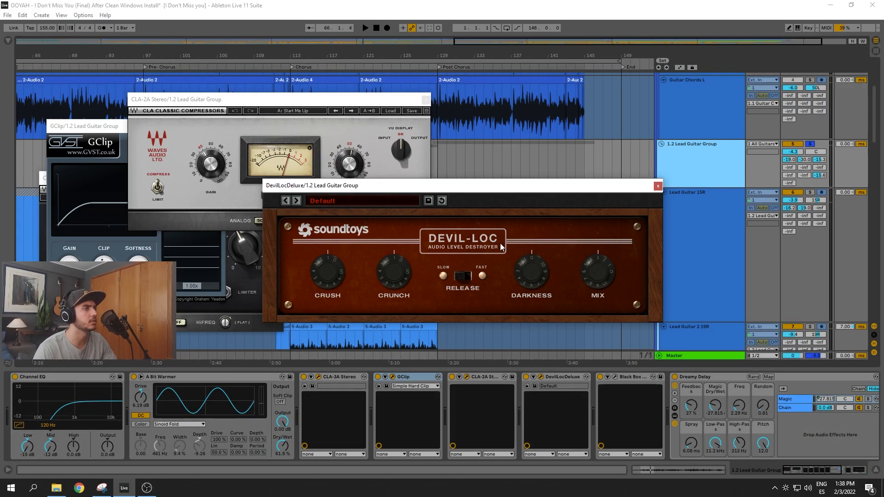
click(658, 186)
click(614, 378)
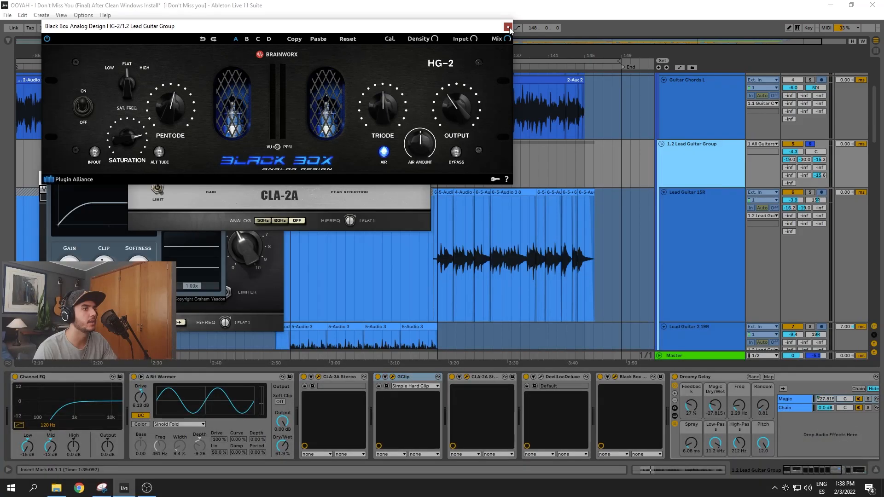
click(850, 118)
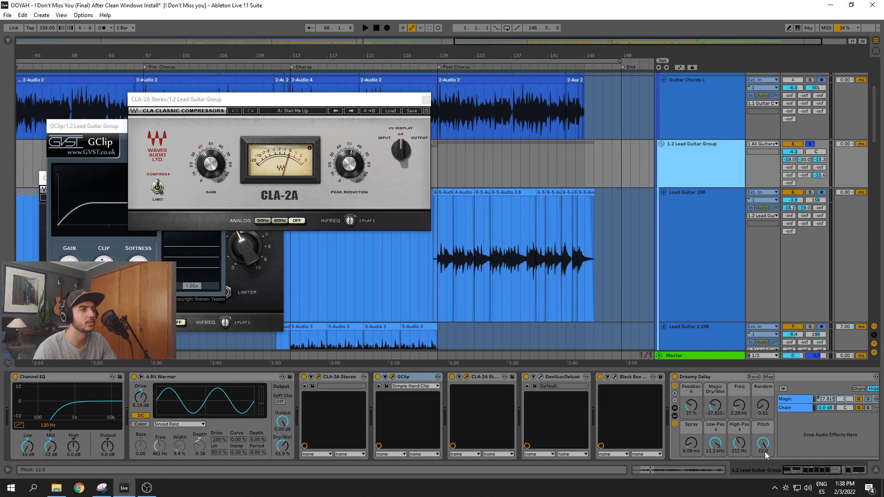
Step: Examine the Vitamin Stereo plug-in and the EQ Eight curve at the end of the Lead Guitar Group's chain
scroll(599, 415, right, 5)
click(551, 377)
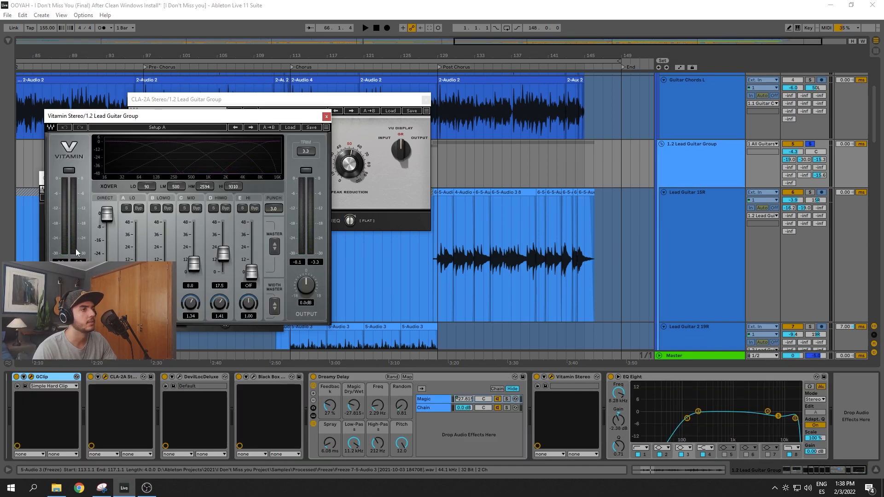
drag(157, 116, 377, 175)
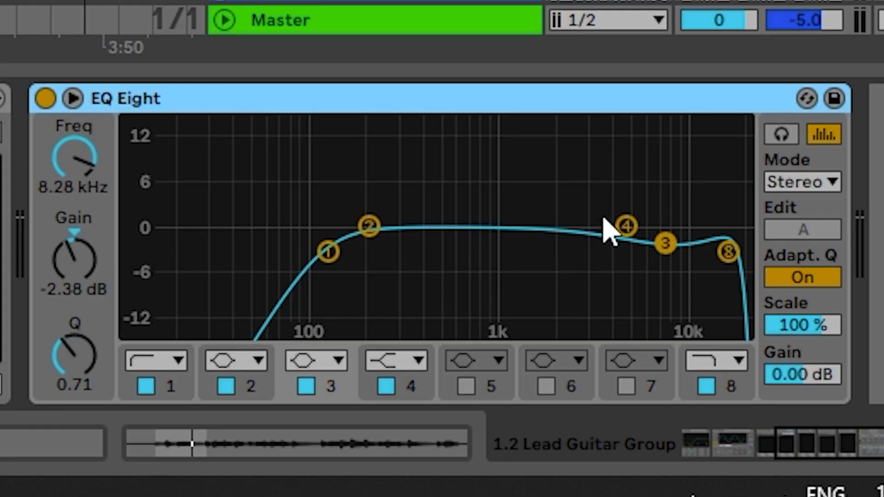
scroll(118, 201, up, 3)
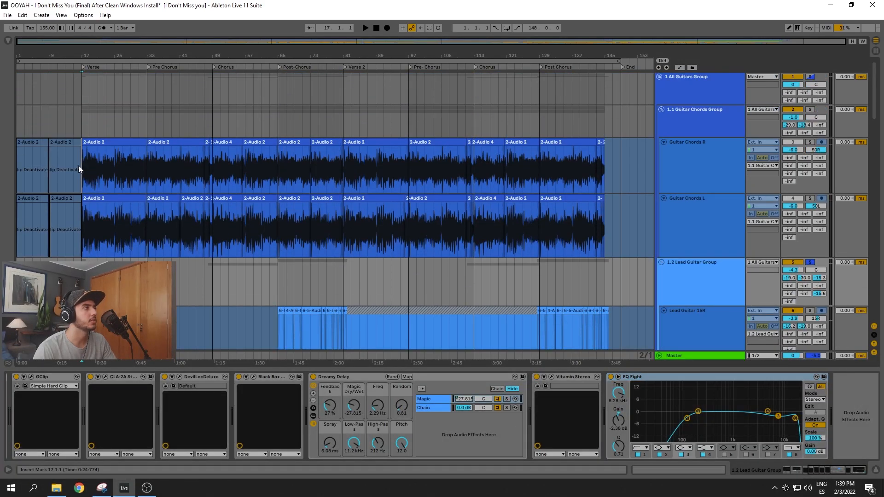
Step: Play the song from the start of the Verse at bar 17 with the Guitar Chords Group's effect chain shown, and stop playback
click(82, 170)
click(693, 113)
key(space)
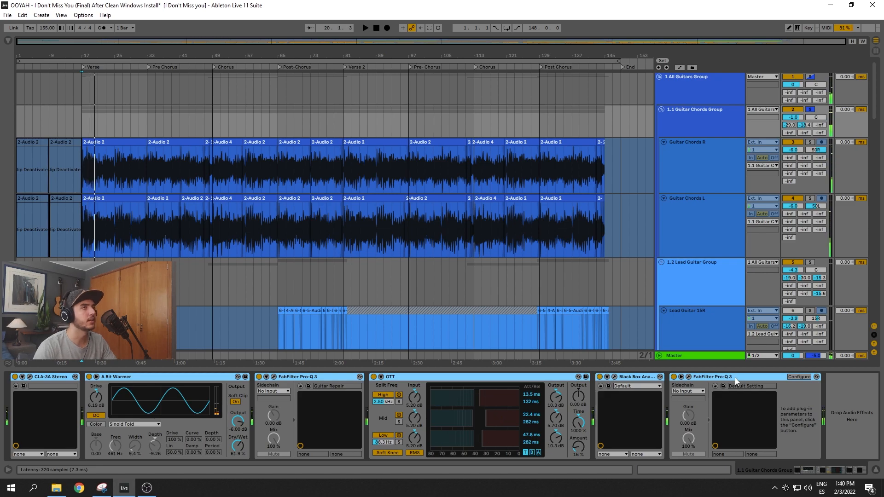
scroll(565, 315, down, 3)
key(space)
scroll(551, 316, down, 1)
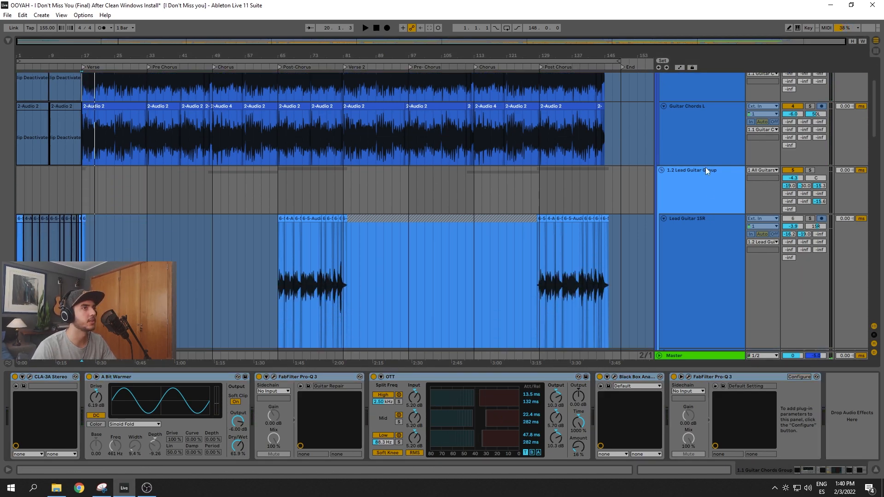
Step: Show the 1.2 Lead Guitar Group's effect chain from its Channel EQ onward and play the Post-Chorus from bar 65
click(703, 166)
click(270, 191)
drag(277, 191, 343, 194)
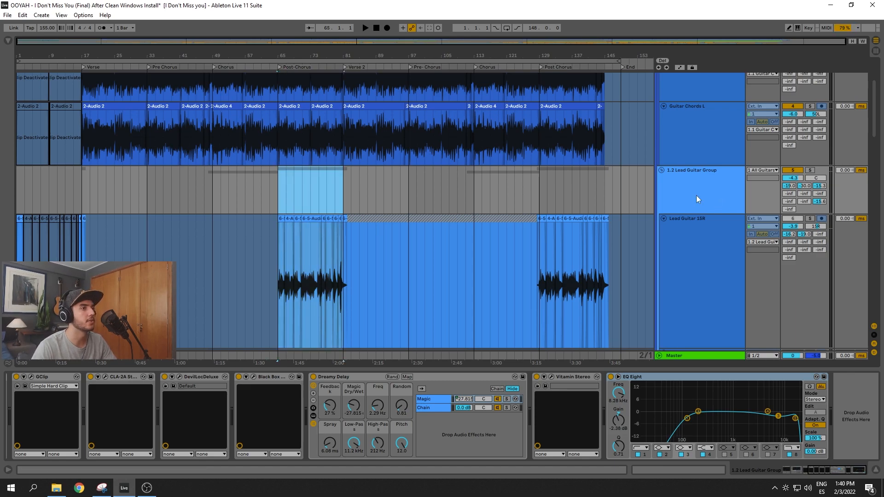
scroll(65, 378, left, 10)
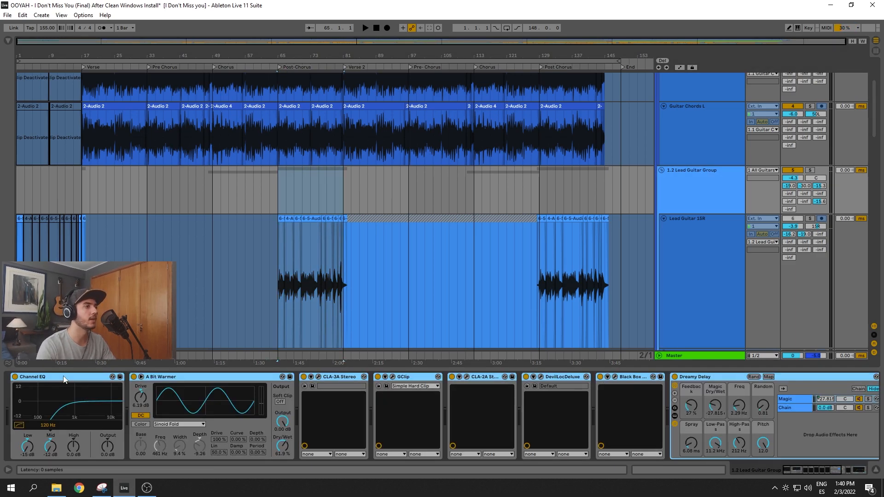
key(space)
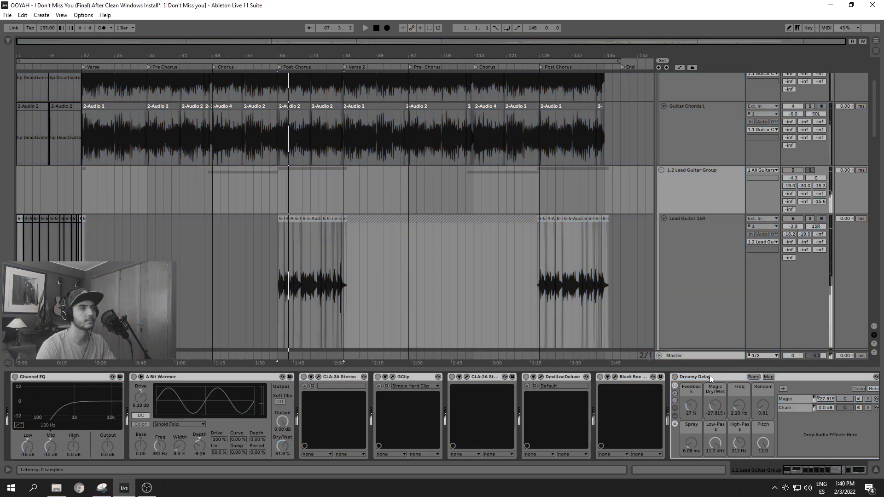
Step: Show the device chain of the 3 Synth Lead track, solo the track and play it from the Post-Chorus at bar 65
scroll(419, 228, down, 3)
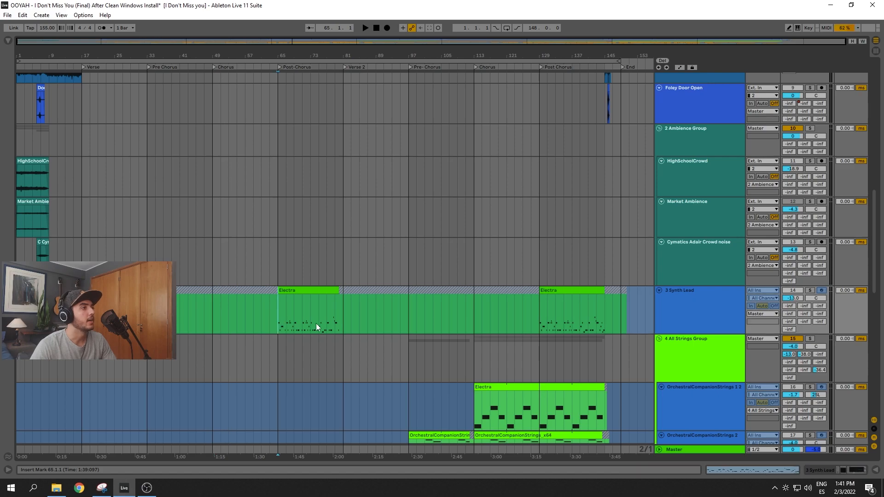
scroll(573, 330, up, 2)
click(693, 349)
double_click(693, 349)
scroll(604, 341, down, 1)
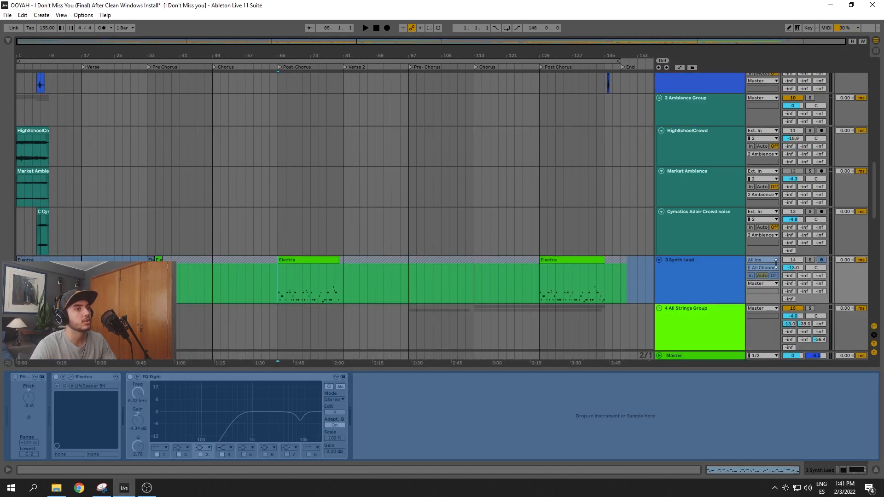
click(808, 260)
key(space)
Step: Solo the Lead Guitar 15R track alongside the Synth Lead during playback, and stop the song after hearing both
scroll(801, 260, up, 10)
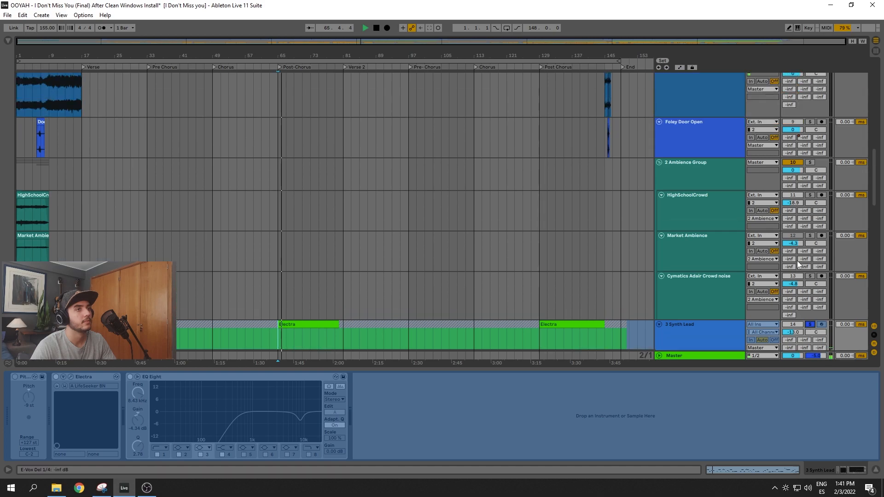
scroll(811, 188, up, 2)
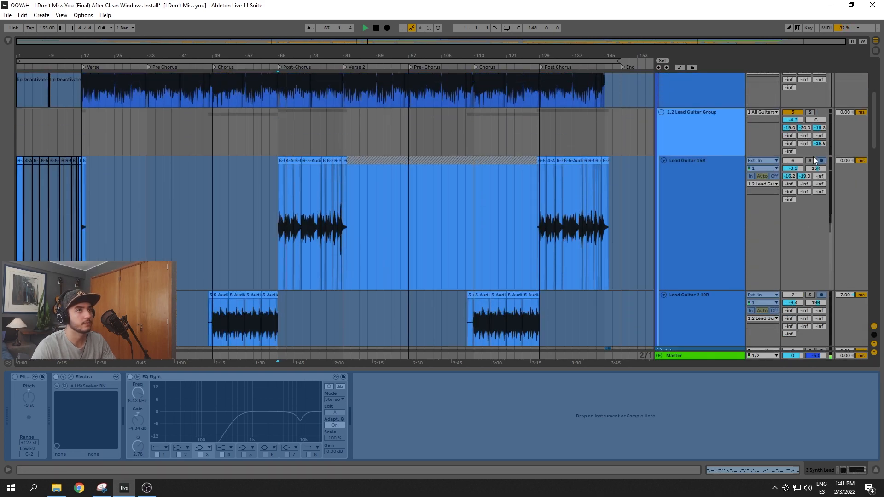
click(809, 160)
scroll(771, 221, down, 3)
scroll(768, 247, down, 10)
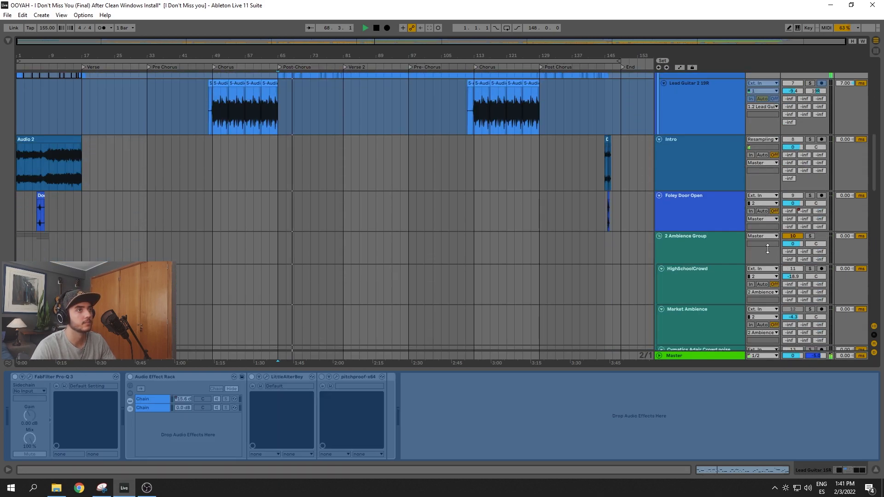
key(space)
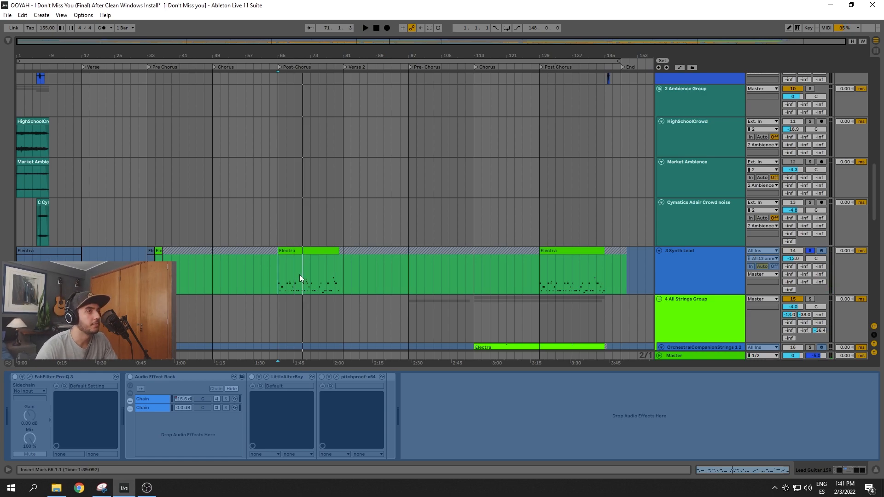
Step: Show the 4 All Strings Group's effect chain and play the group soloed from the second Pre-Chorus at bar 97
scroll(299, 278, down, 1)
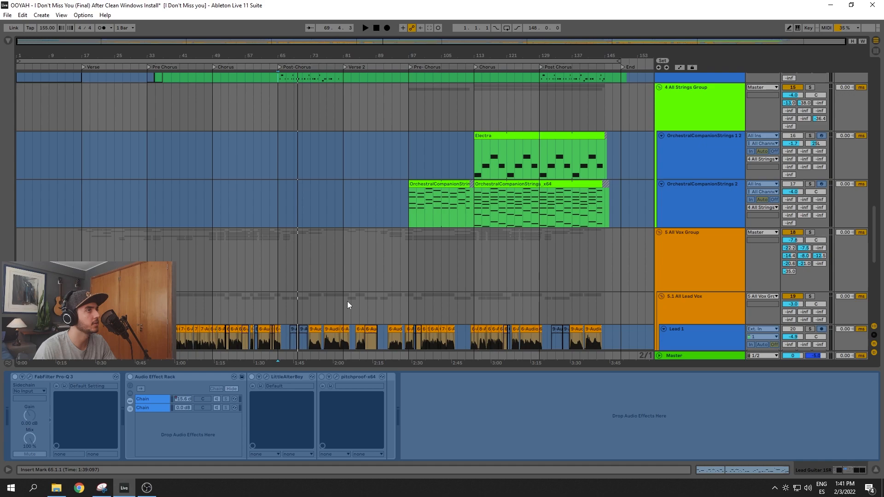
scroll(347, 302, up, 3)
click(658, 142)
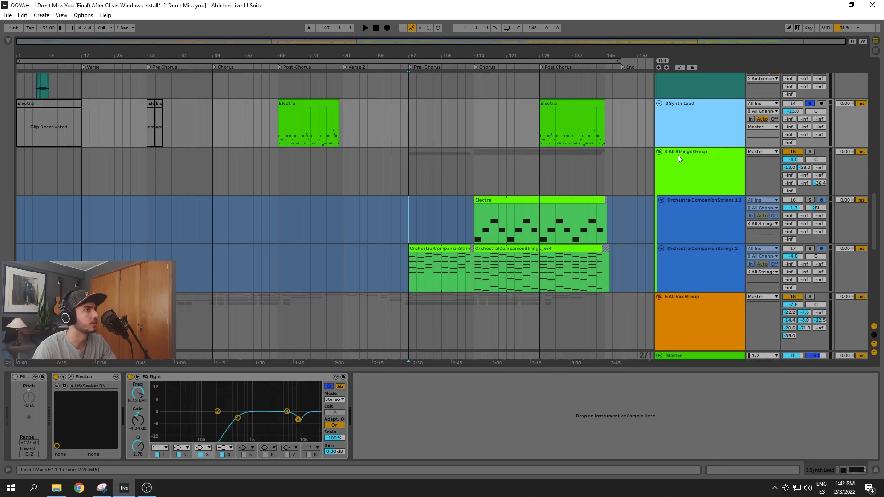
key(ctrl+alt+r)
key(ctrl+alt+r)
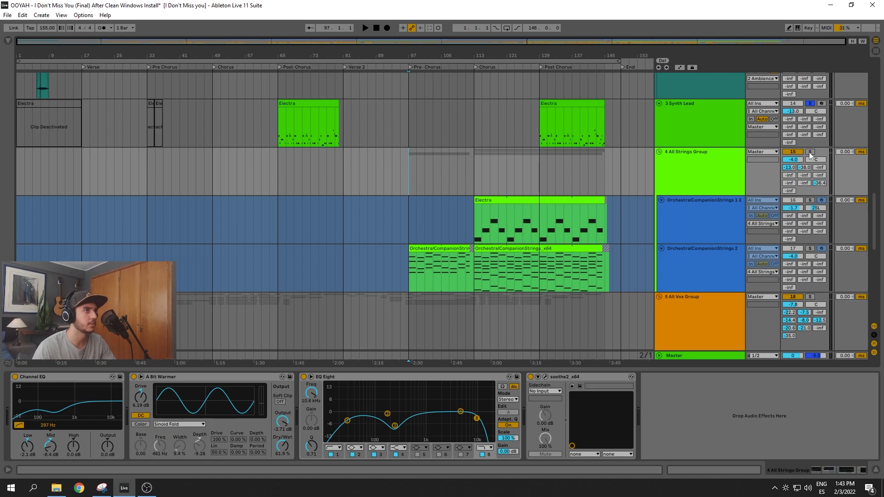
key(space)
click(810, 152)
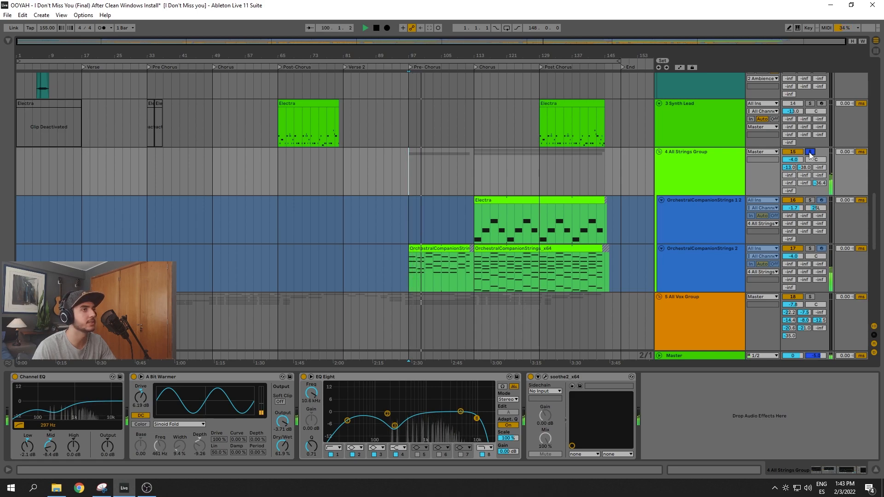
key(space)
Step: Play the strings from the second Chorus at bar 113 with the 4 All Strings Group's effect chain shown
click(476, 222)
click(725, 213)
click(474, 230)
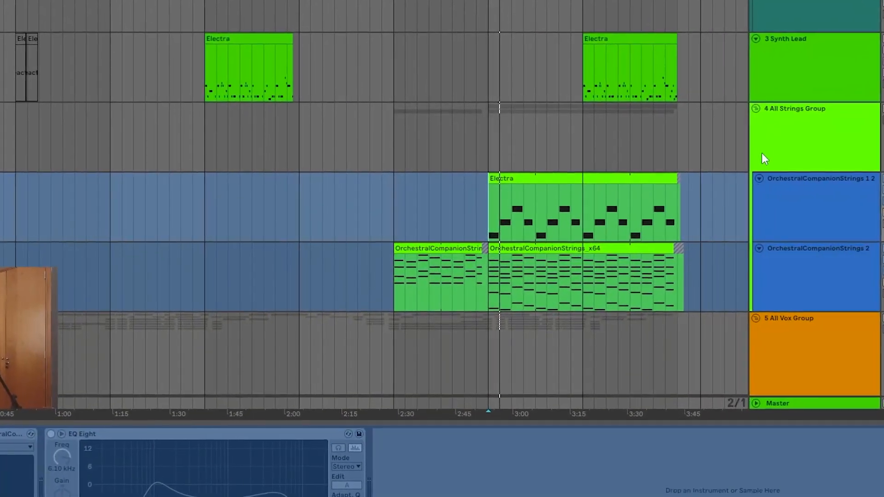
click(722, 159)
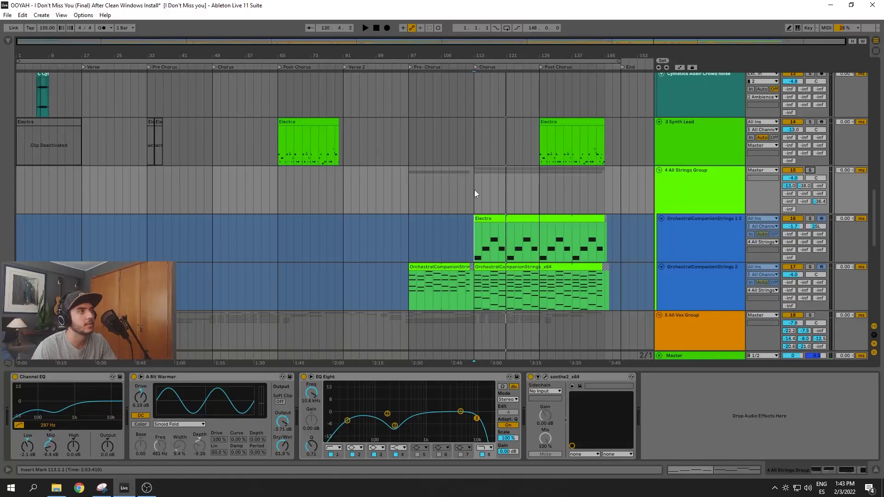
key(space)
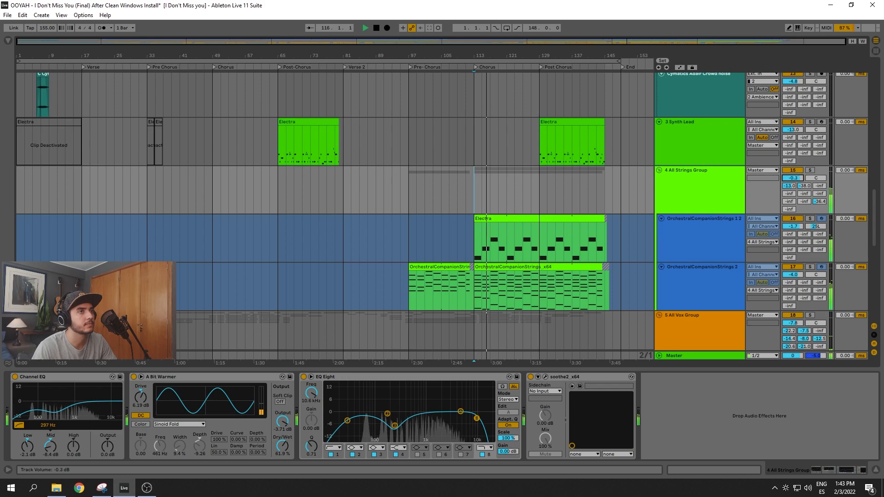
right_click(705, 233)
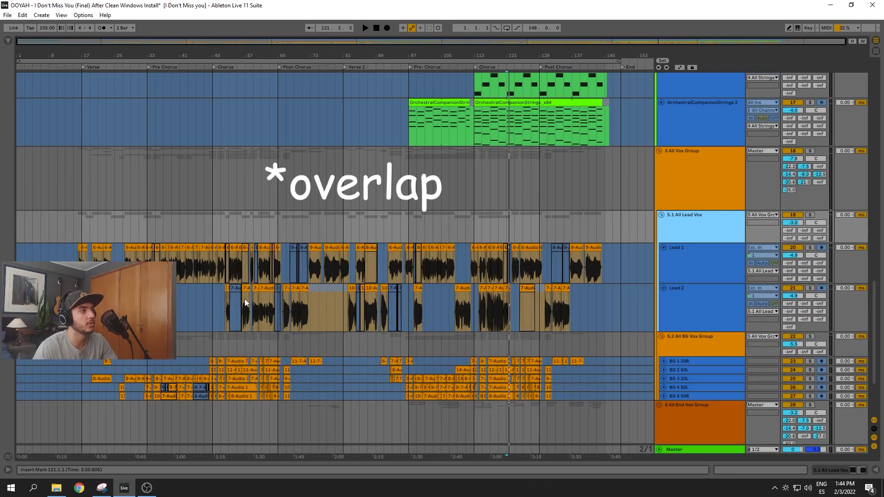
Step: Look over the vocal tracks from Lead 2 through the 5.2 All BG Vox Group and its BG tracks to the 6 All End Vox Group
click(704, 302)
scroll(672, 271, down, 3)
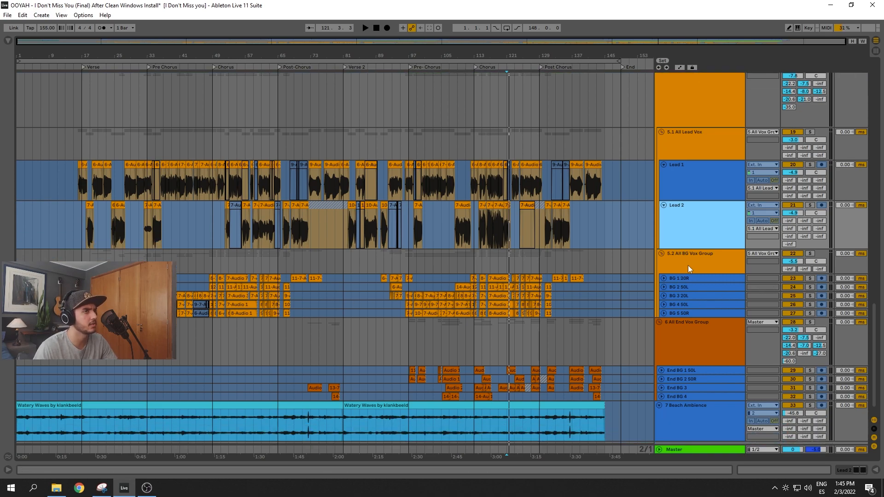
click(686, 265)
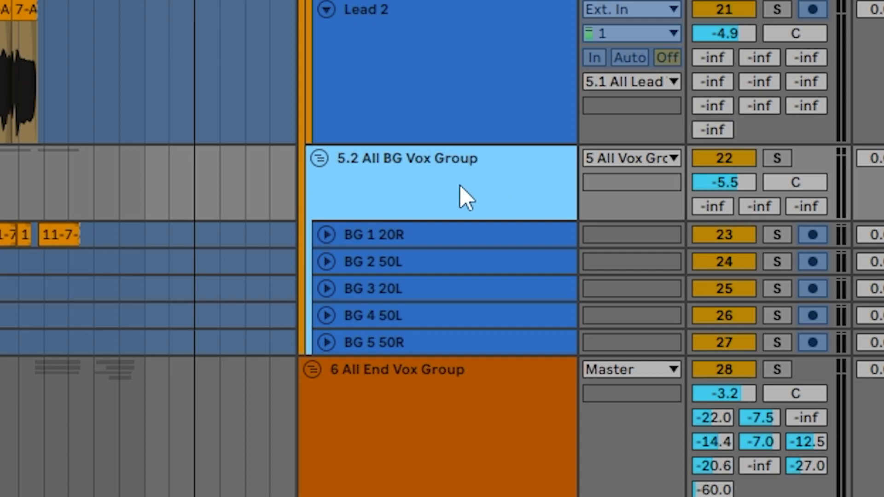
click(426, 262)
click(416, 290)
click(400, 320)
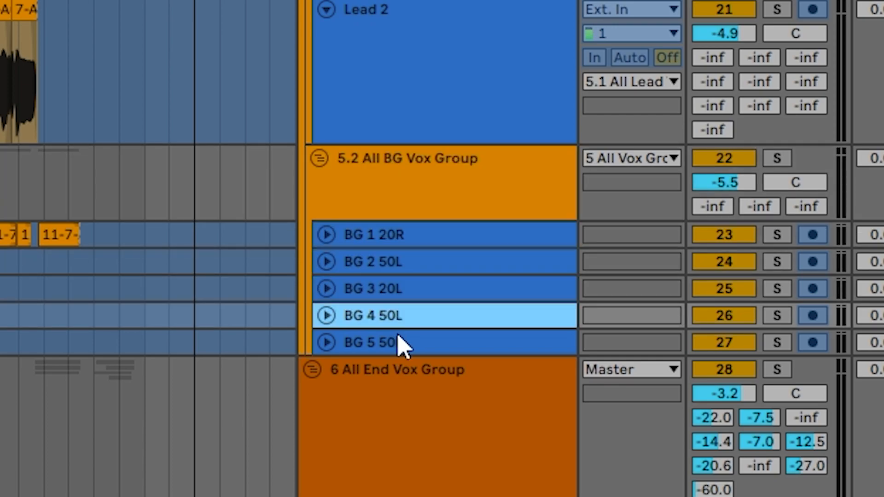
click(399, 343)
click(410, 397)
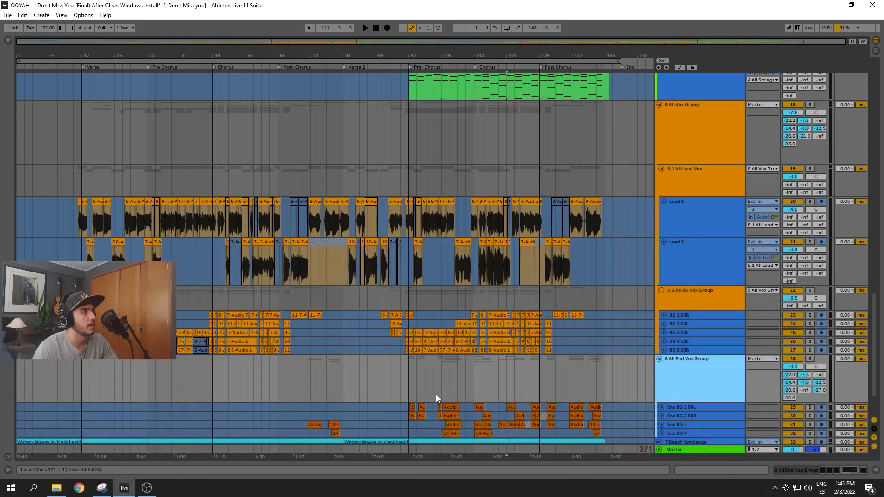
Step: Play the soloed lead vocals from bar 15 into the Verse, and show the devices of the 5.1 All Lead Vox group
click(66, 213)
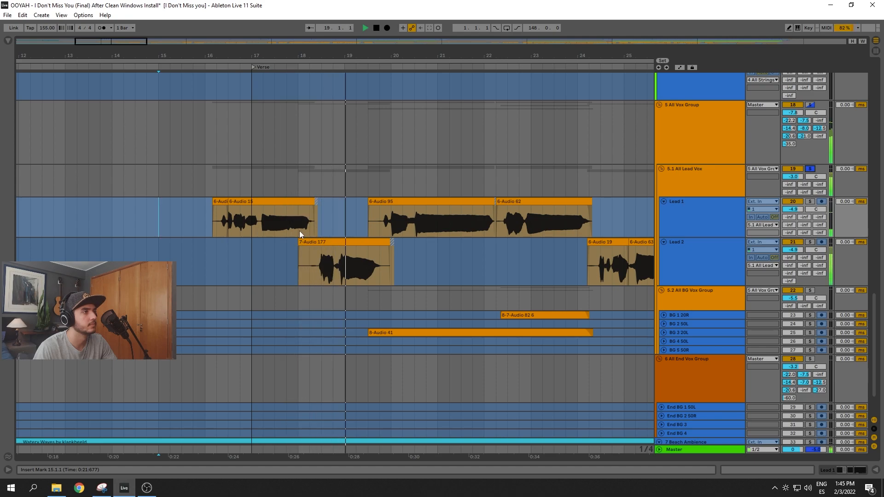
click(692, 185)
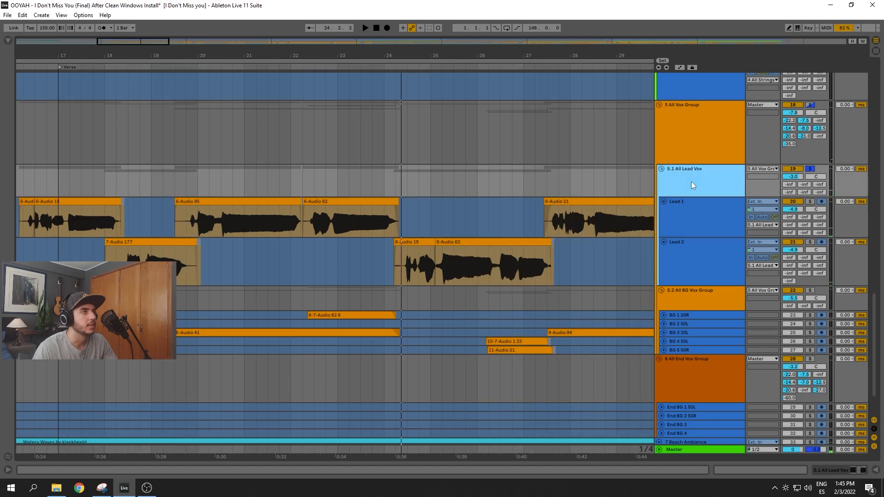
double_click(692, 185)
Step: Examine the Lead 1 and Lead 2 device chains, opening Lead 1's Auto-Tune and the RVox Stereo on 5.1 All Lead Vox
click(685, 229)
click(696, 261)
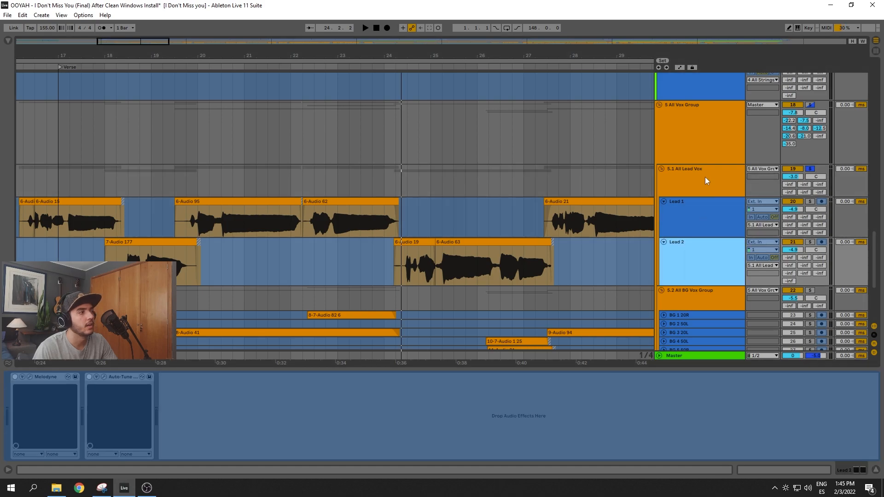
click(709, 142)
click(702, 223)
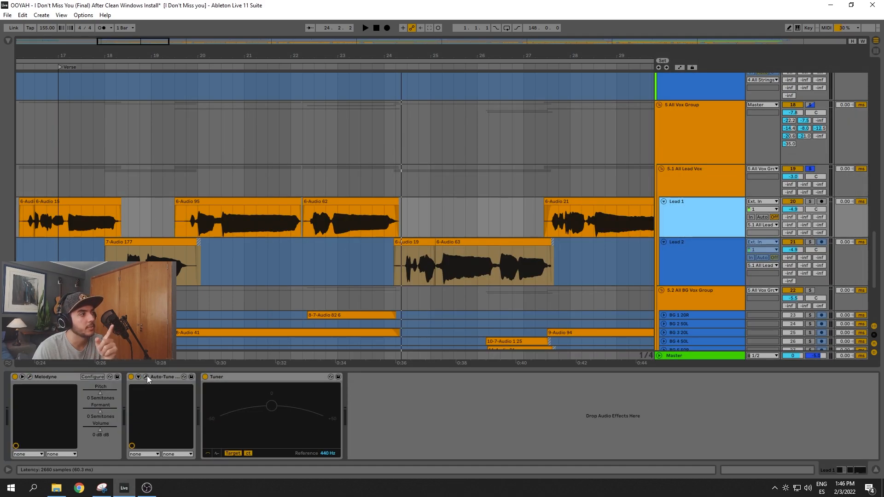
click(146, 377)
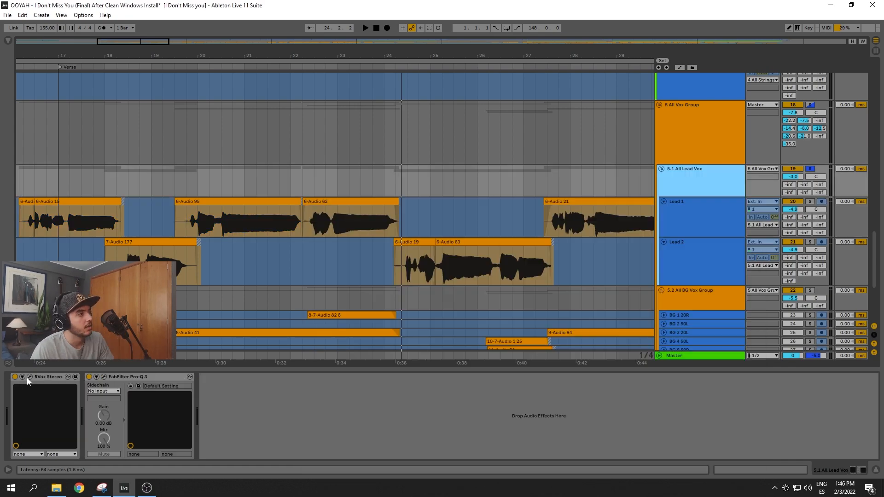
click(28, 377)
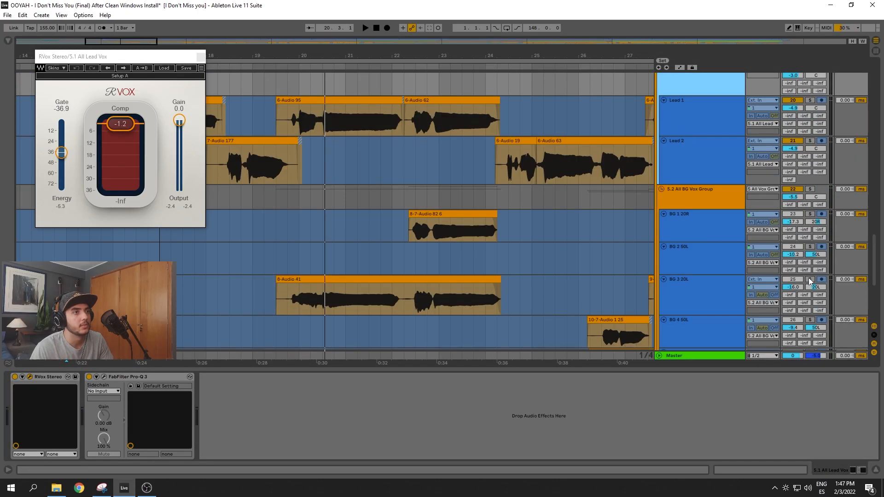
Step: Listen to the background vocals from the start of the 8-Audio 41 clip on BG 3 20L and the first BG 1 20R clip
click(284, 307)
key(space)
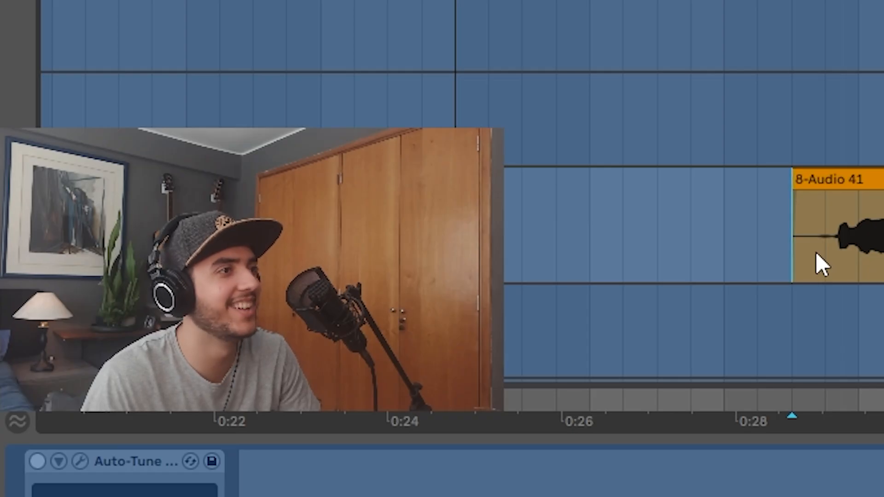
click(409, 234)
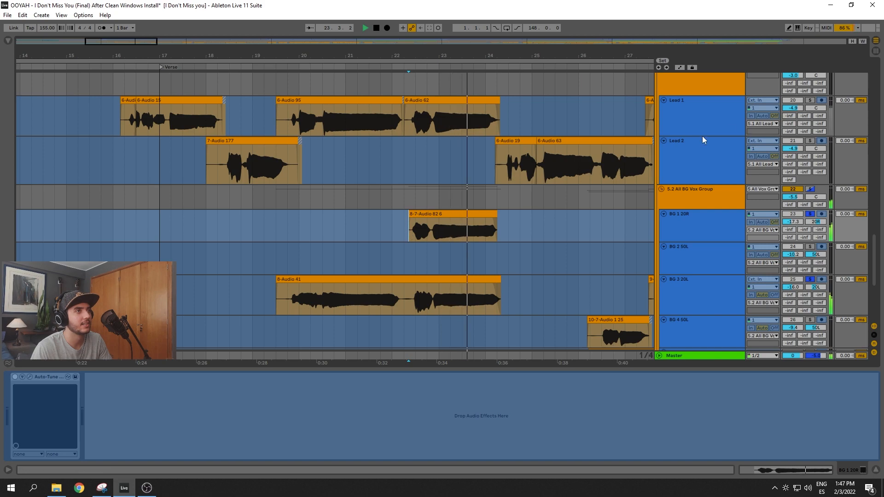
Step: Play the lead and background vocals together from bar 19 in the Verse
scroll(665, 148, up, 2)
click(812, 105)
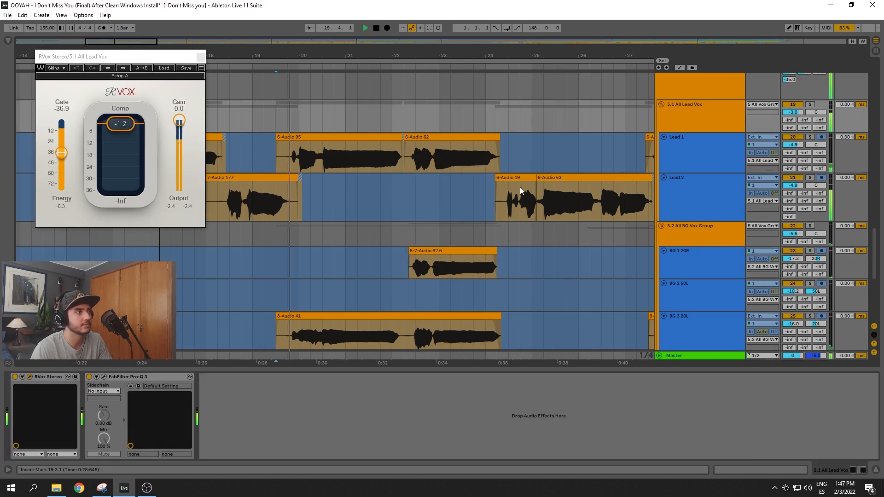
scroll(504, 186, down, 2)
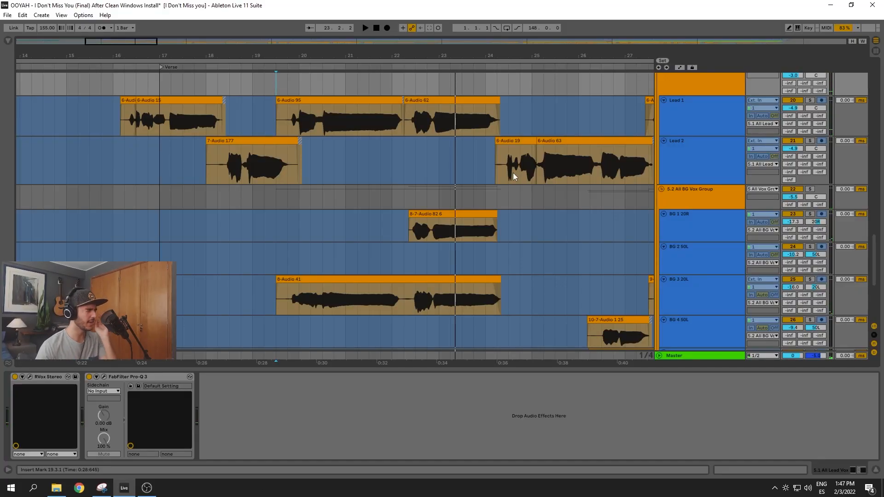
Step: Examine the SSLChannel Stereo and RVox Stereo plug-ins on the 5.2 All BG Vox Group
scroll(453, 270, up, 1)
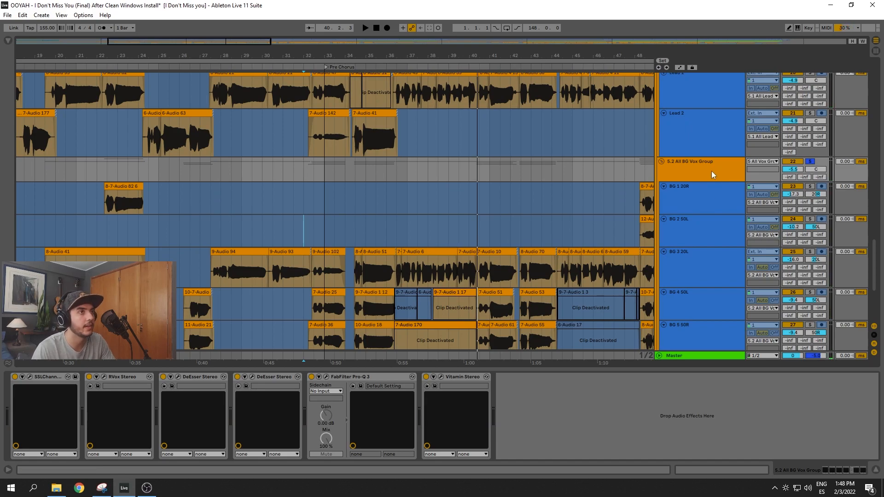
click(30, 377)
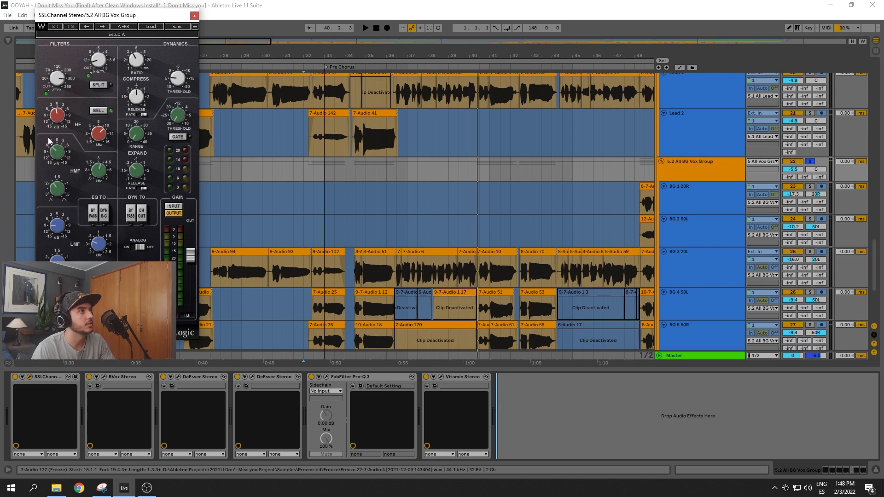
mouse_move(131, 56)
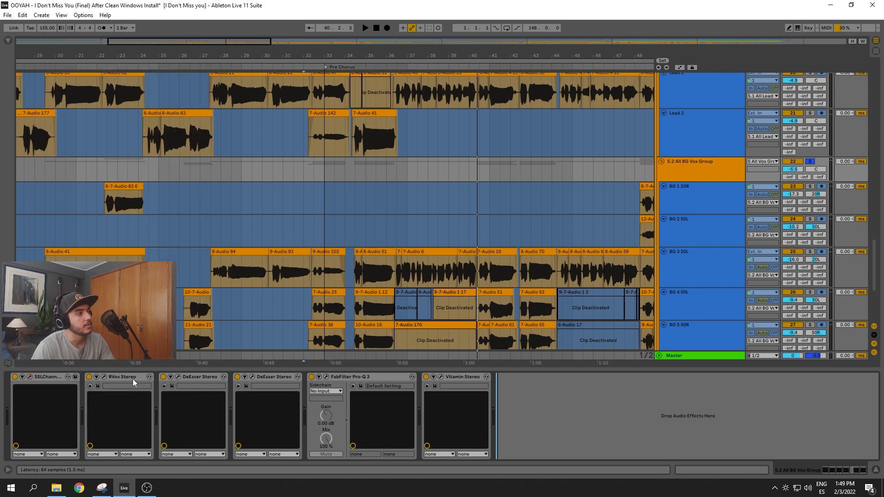
click(104, 376)
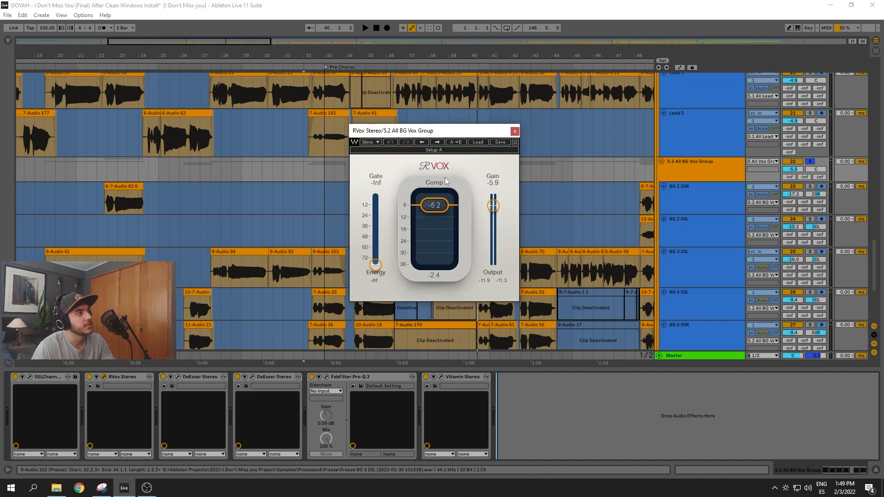
Step: Examine the two DeEssers, FabFilter Pro-Q 3 and Vitamin Stereo on the 5.2 All BG Vox Group, closing the open plug-in windows
click(178, 377)
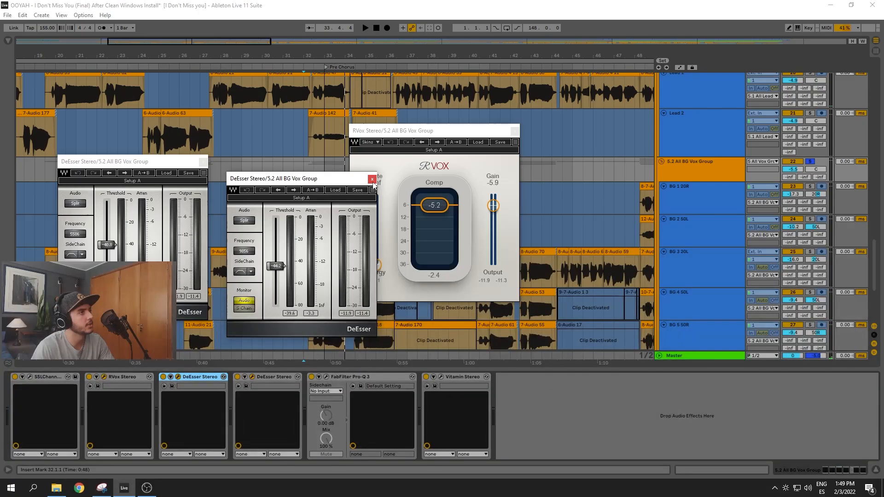
click(372, 180)
click(203, 162)
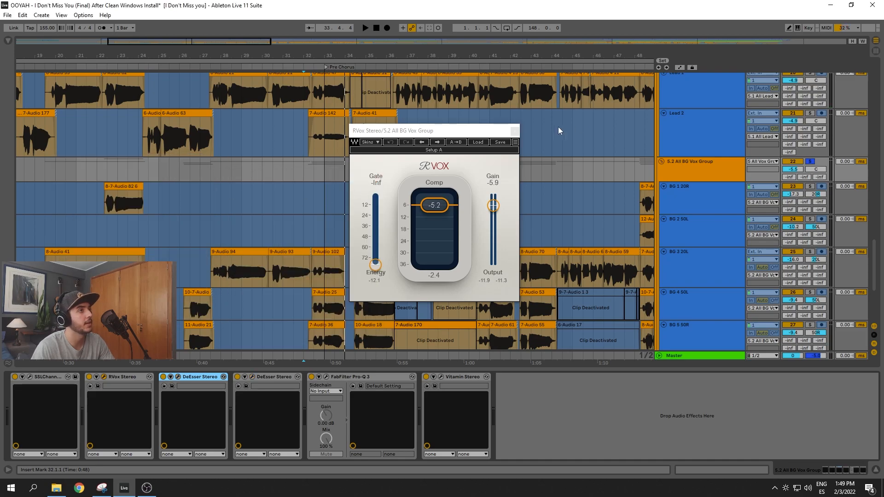
click(514, 132)
click(327, 377)
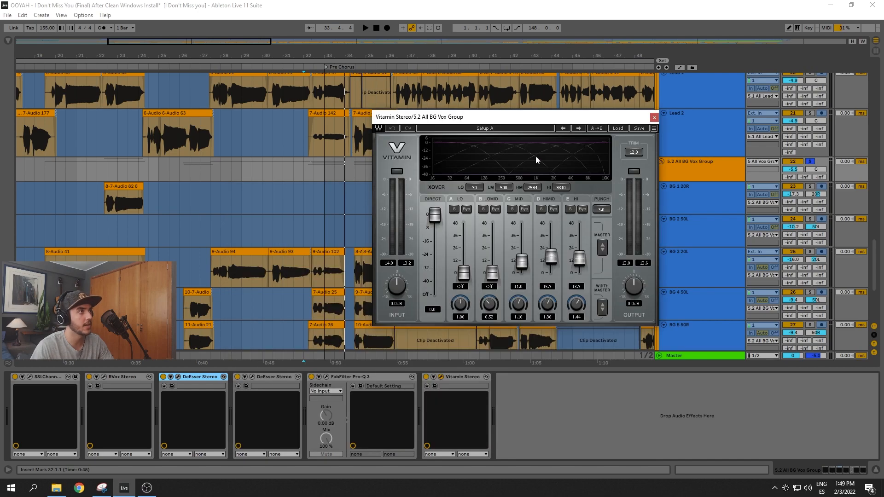
click(654, 117)
Step: Show the device chain of the 5 All Vox Group that contains the lead and background vocal groups
scroll(519, 253, down, 4)
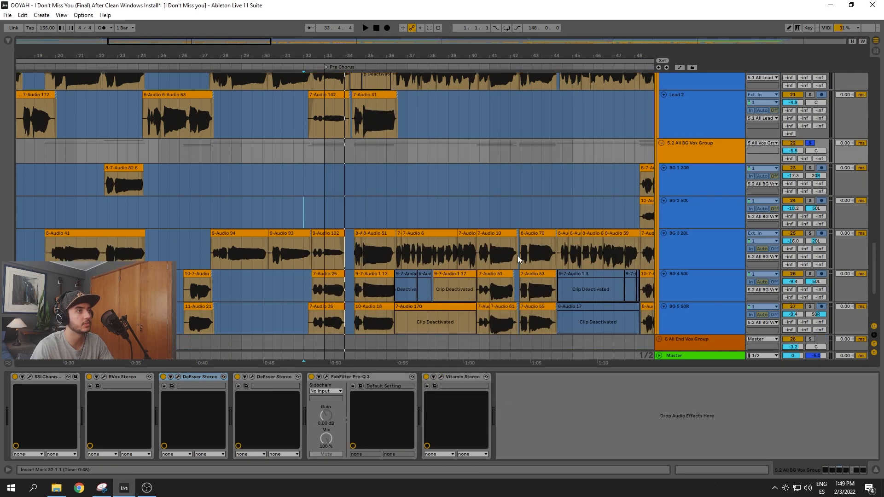
scroll(634, 242, up, 6)
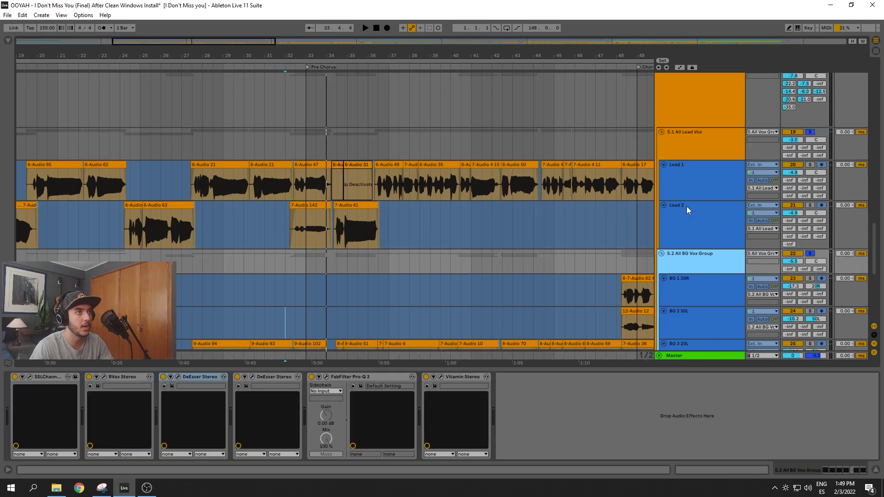
click(680, 136)
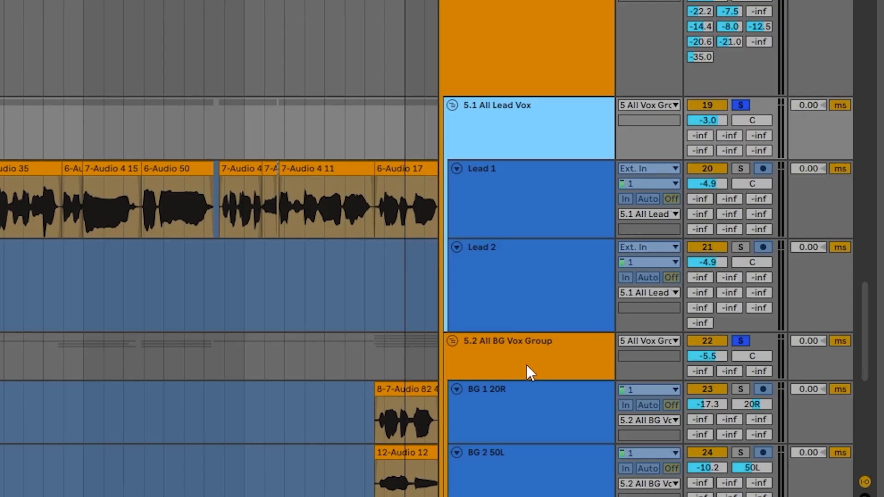
click(699, 264)
click(528, 69)
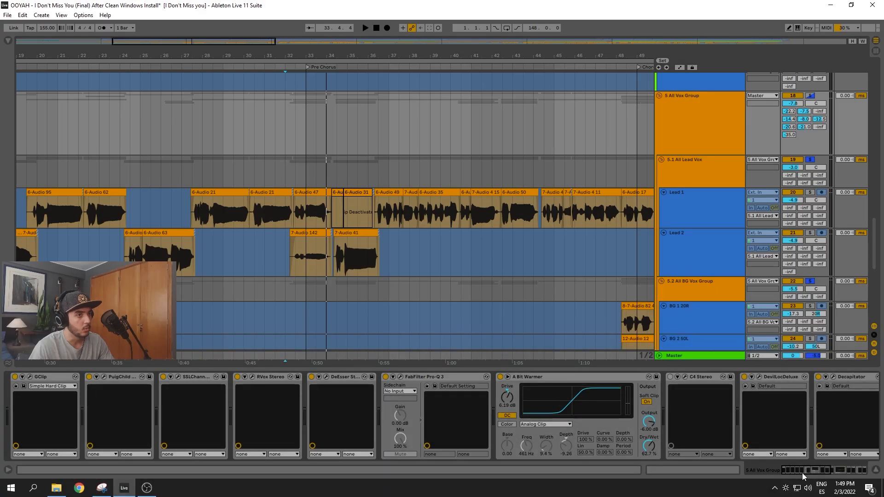
mouse_move(802, 473)
mouse_down()
mouse_move(840, 472)
mouse_move(800, 472)
mouse_up()
scroll(645, 249, down, 1)
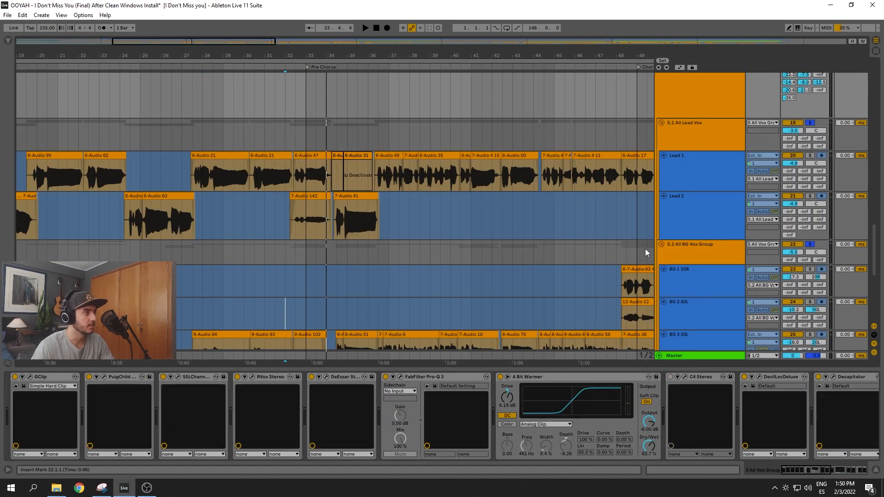
Step: Play the vocals around the Pre Chorus and a louder section with GClip open on the 5 All Vox Group
click(29, 377)
key(space)
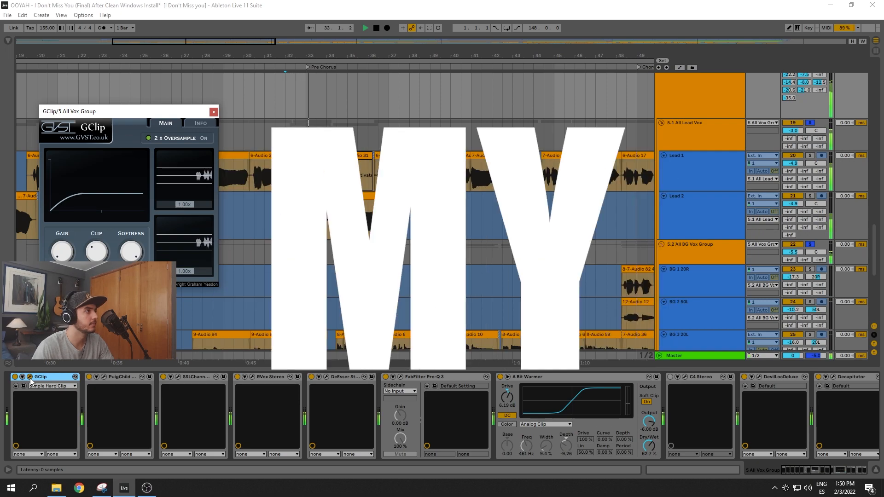
key(space)
click(30, 377)
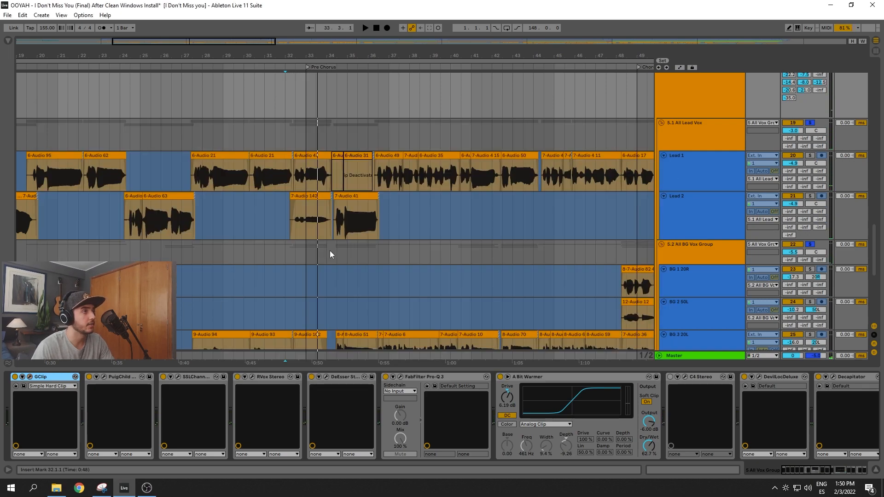
scroll(330, 248, down, 5)
scroll(182, 212, up, 5)
click(686, 105)
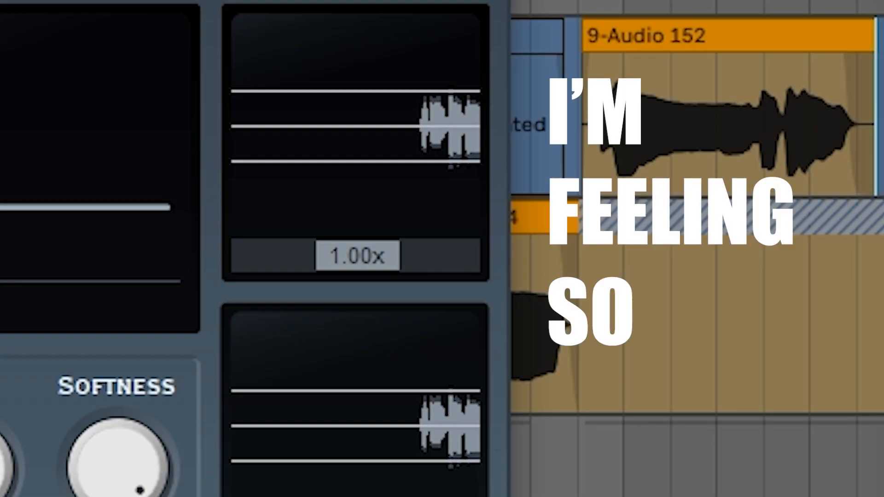
drag(430, 283, 396, 258)
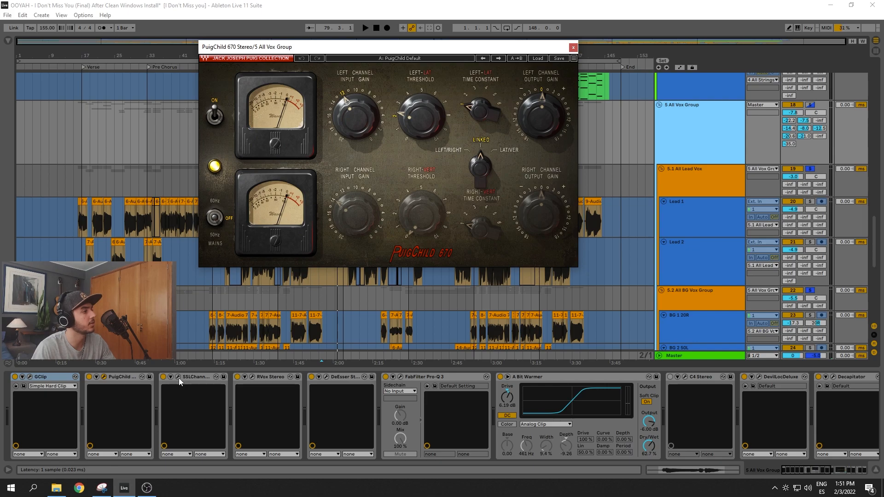
Step: Examine the SSLChannel, RVox Stereo and FabFilter Pro-Q 3 plug-ins on the 5 All Vox Group
click(178, 377)
click(252, 377)
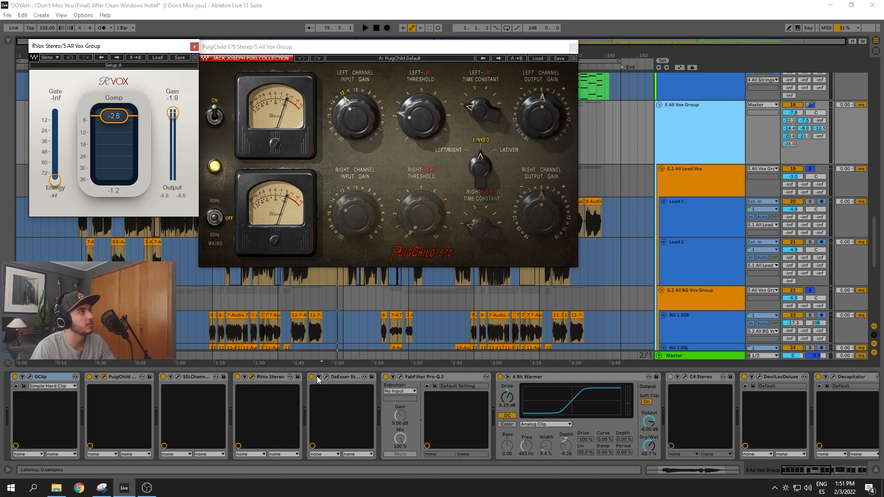
click(400, 377)
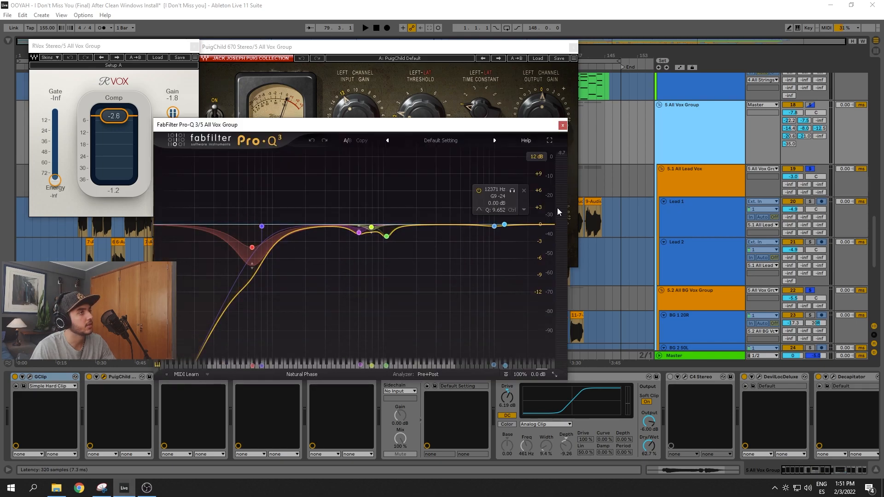
click(563, 125)
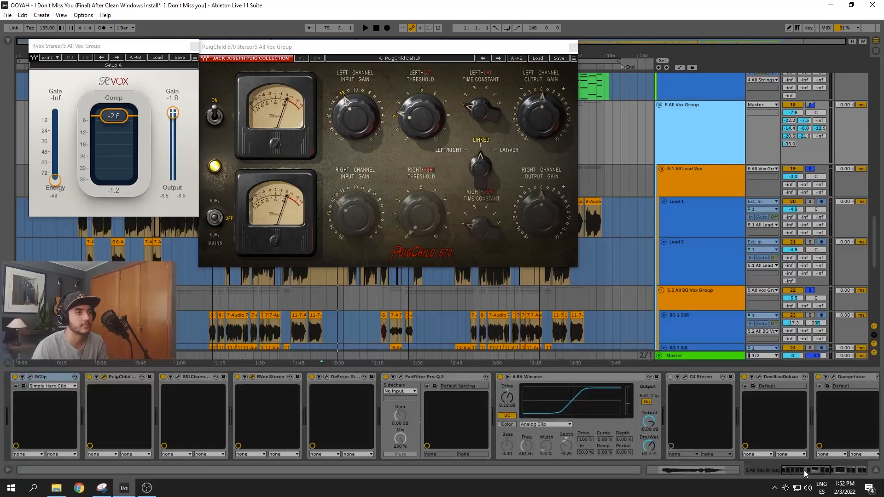
Step: Examine the DevilLocDeluxe, Decapitator, EQ Eight and RDeEsser devices further along the 5 All Vox Group chain
mouse_move(803, 470)
mouse_down()
mouse_move(827, 474)
mouse_move(811, 477)
mouse_up()
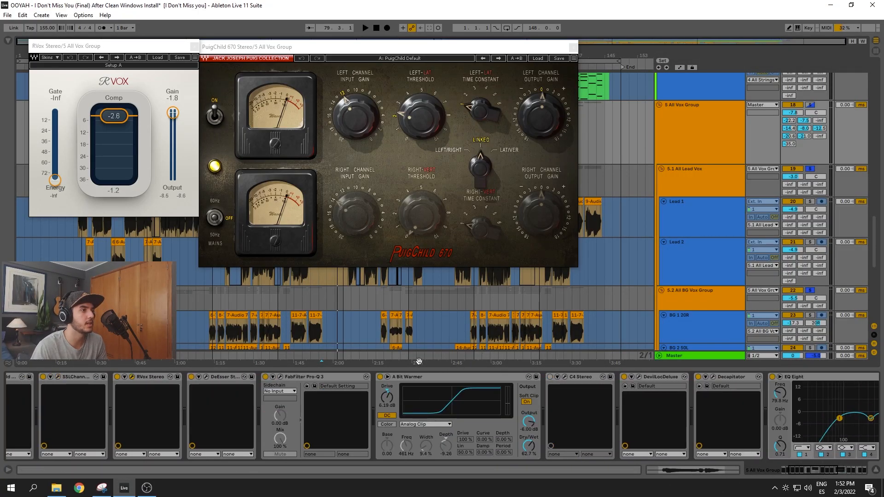
click(640, 377)
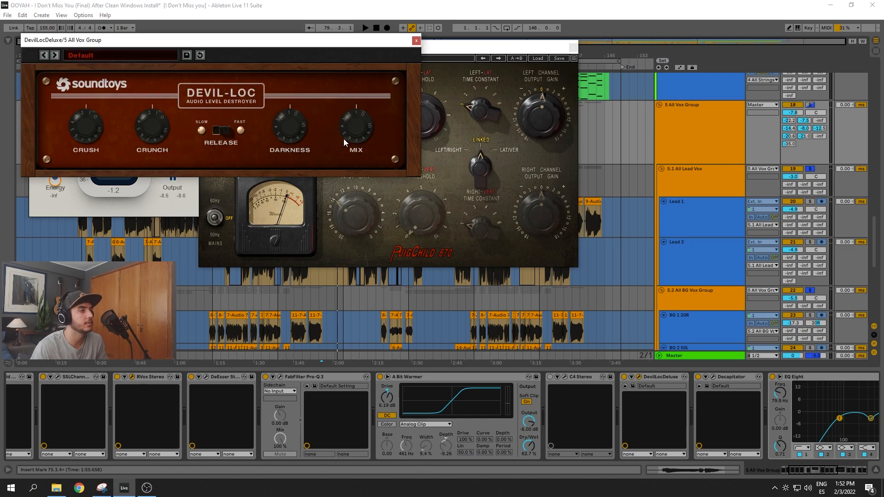
click(714, 376)
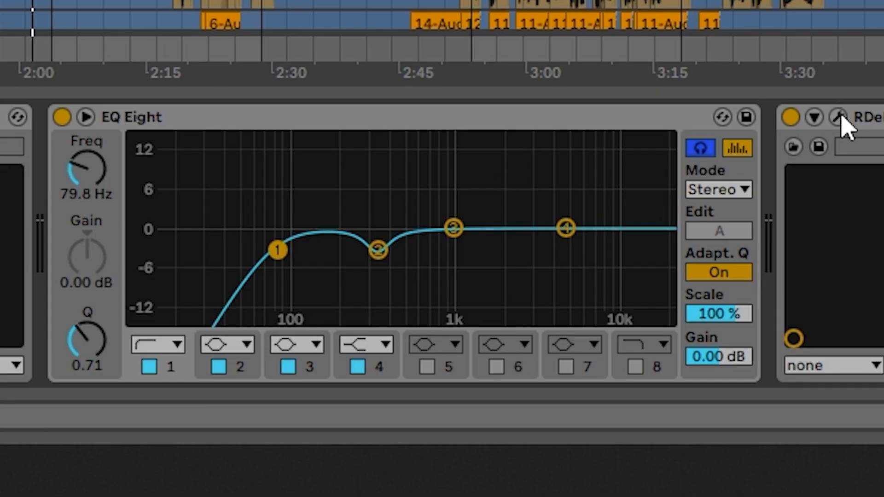
click(844, 123)
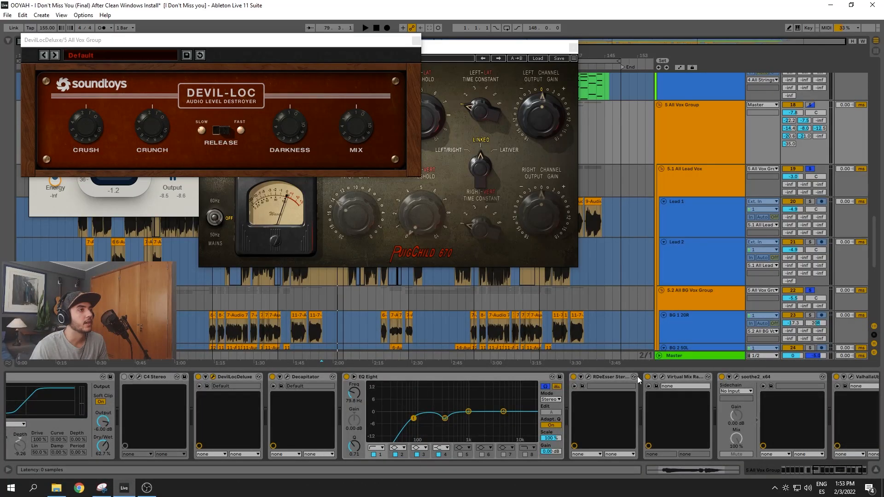
Step: Review Virtual Mix Rack on the 5 All Vox Group, comparing the vocals with its Air module off and on
click(640, 377)
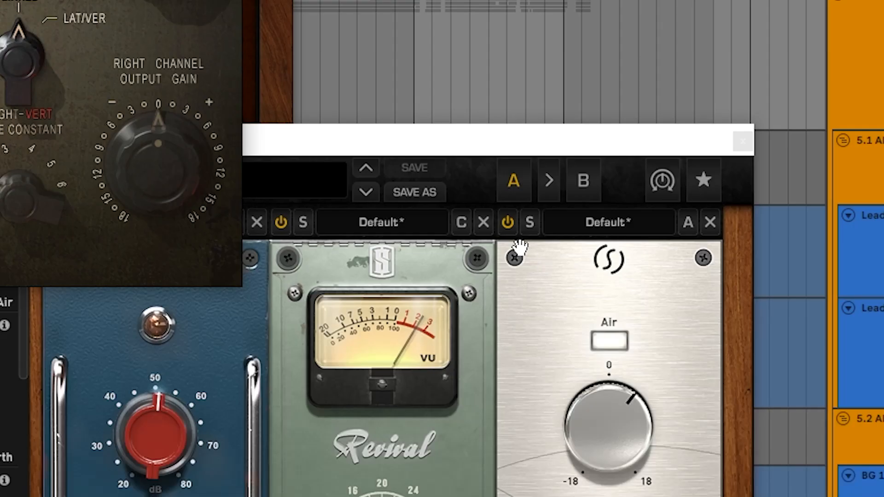
click(344, 60)
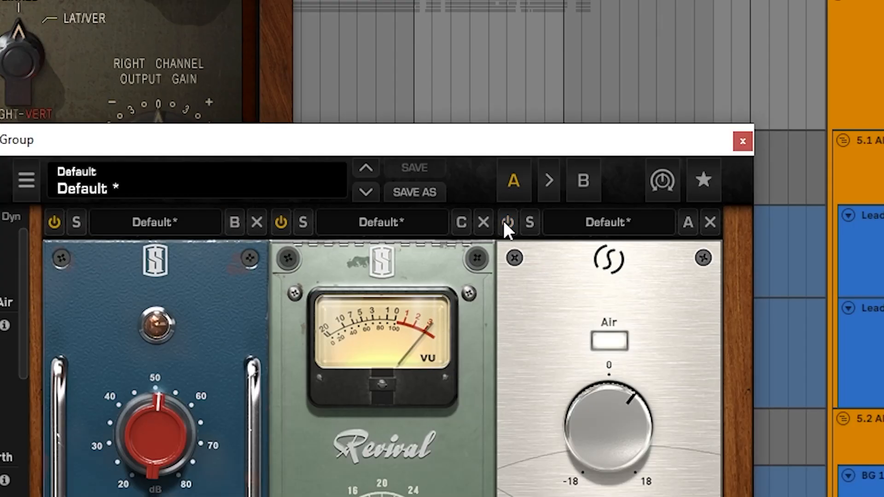
click(508, 222)
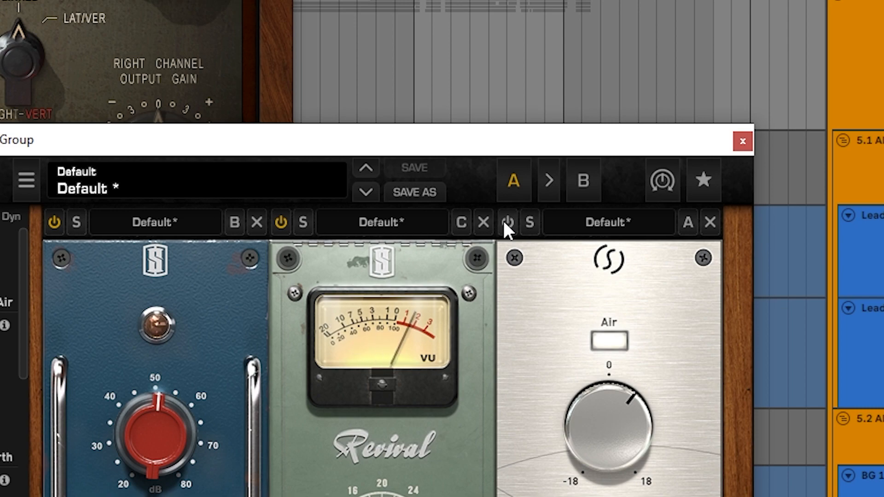
click(741, 142)
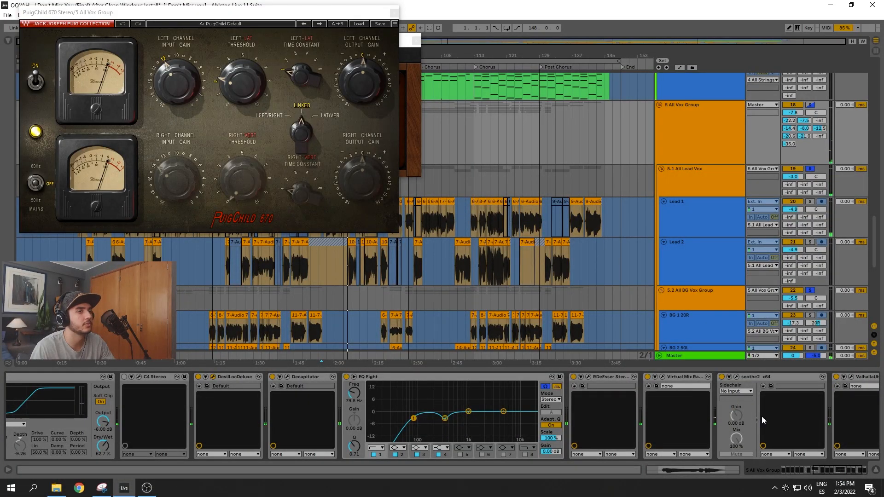
scroll(763, 416, right, 1)
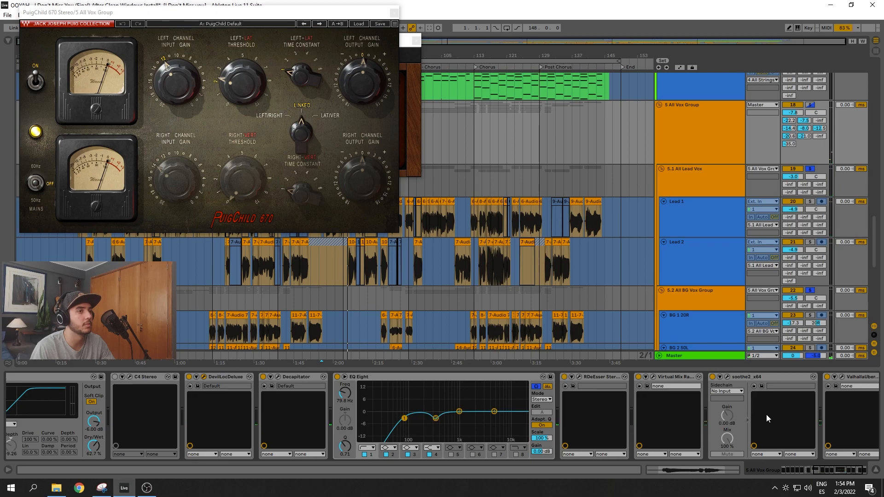
scroll(763, 400, right, 1)
scroll(764, 399, right, 1)
click(635, 377)
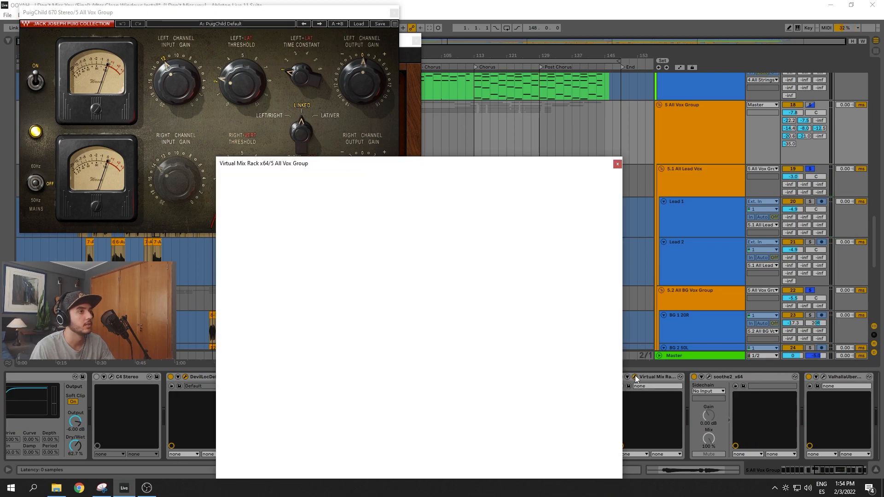
click(617, 164)
Step: Examine soothe2 and ValhallaUberMod on the 5 All Vox Group, comparing the vocals with ValhallaUberMod off and on
scroll(698, 378, right, 1)
click(698, 377)
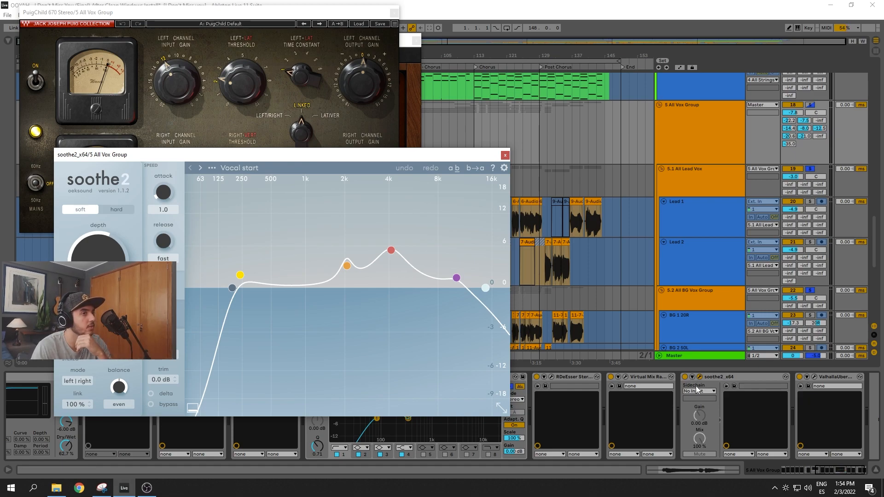
click(815, 377)
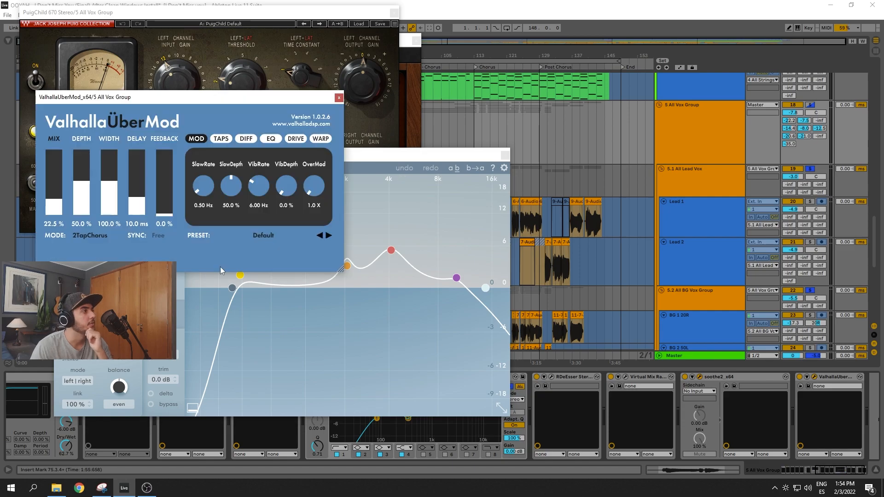
click(801, 377)
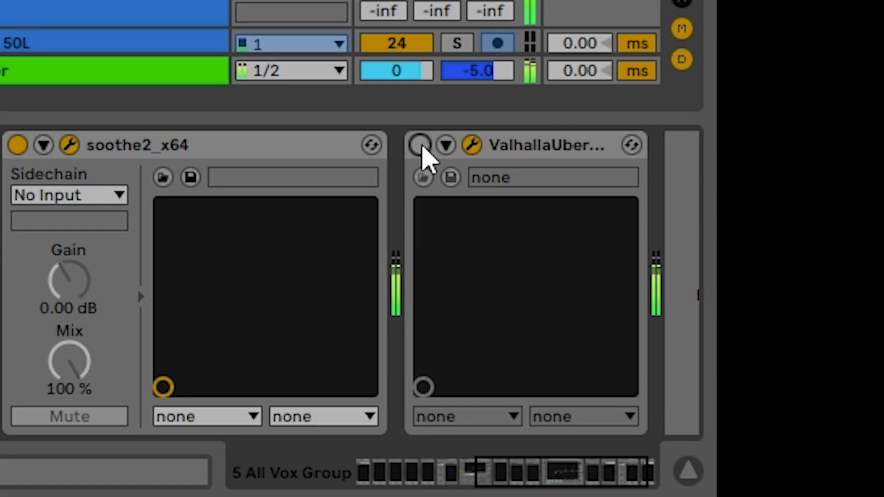
click(420, 146)
click(472, 145)
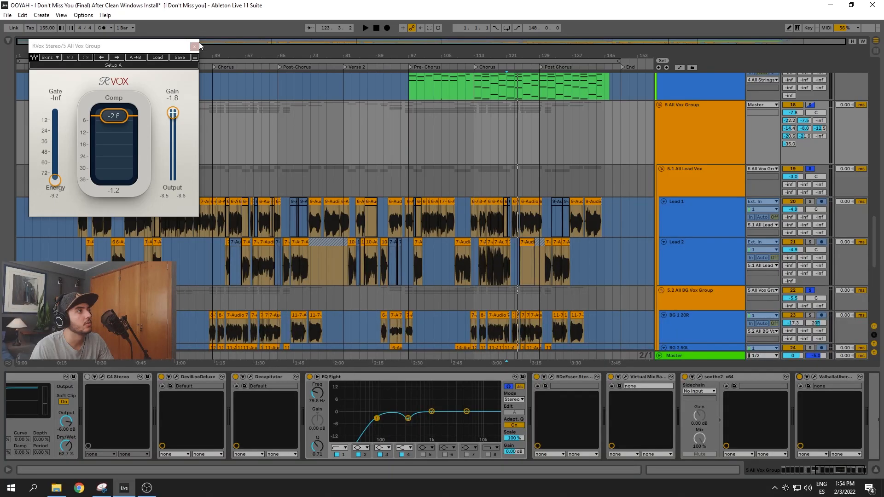
Step: Close RVox Stereo and listen to the Verse vocals while reviewing the whole 5 All Vox Group device chain
click(199, 45)
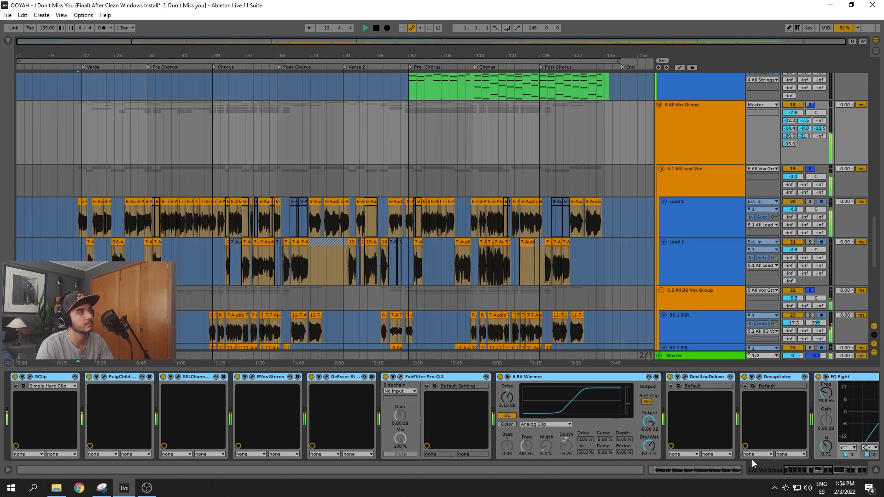
key(space)
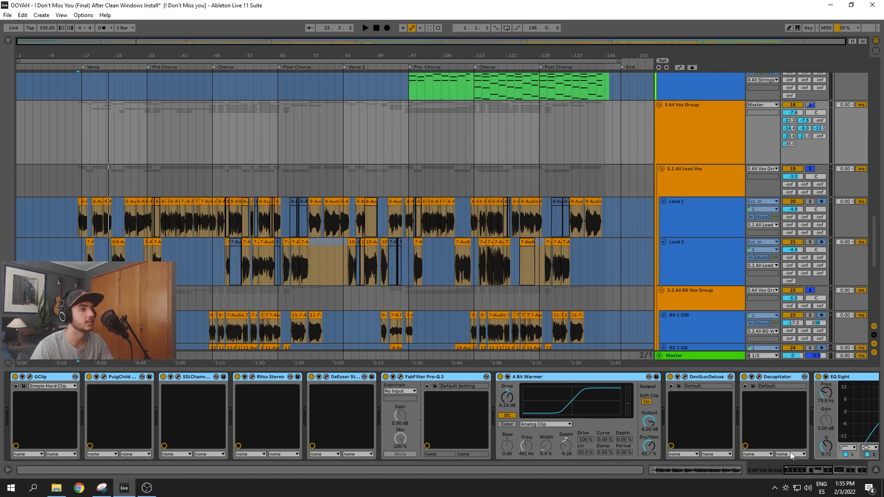
drag(815, 472, 862, 477)
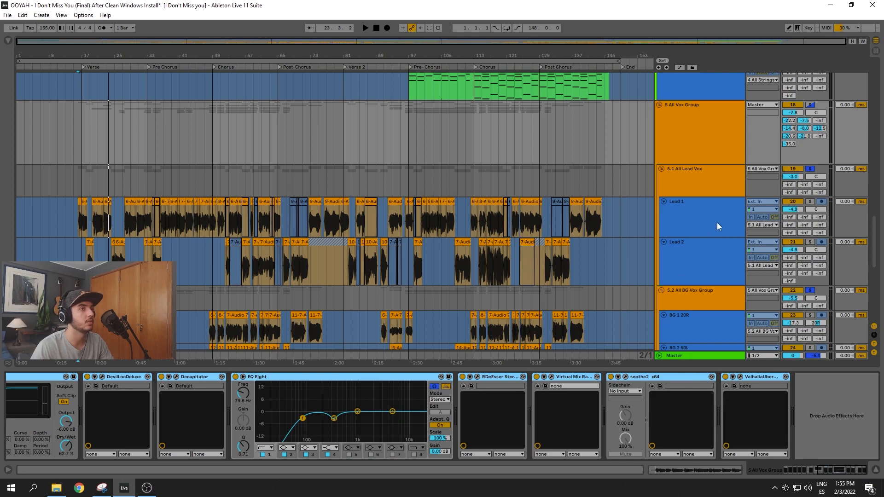
click(701, 193)
scroll(262, 267, down, 8)
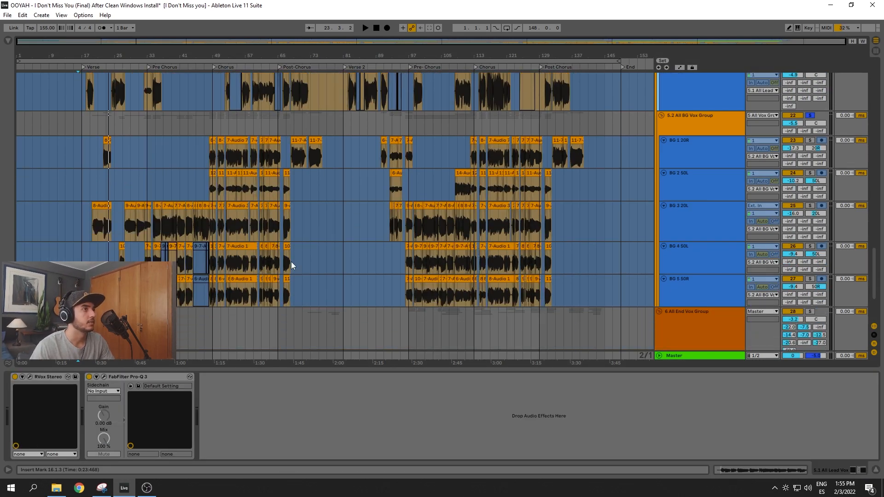
scroll(291, 266, down, 3)
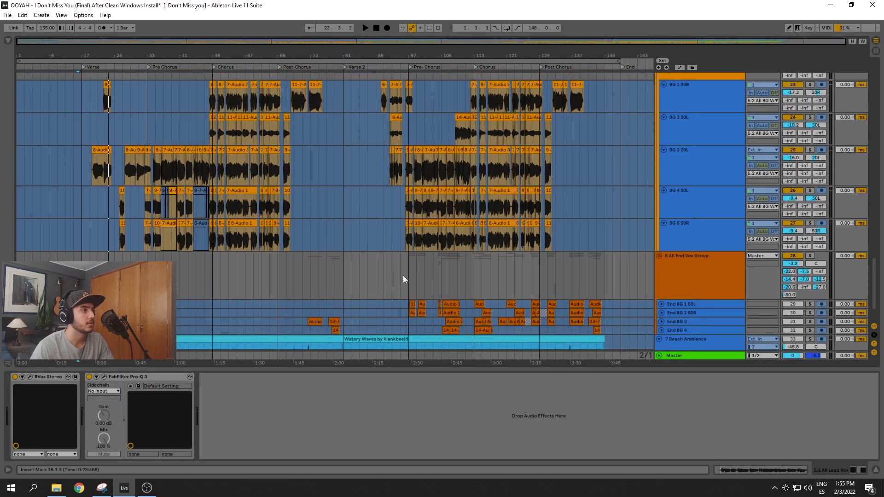
click(402, 275)
scroll(414, 253, up, 10)
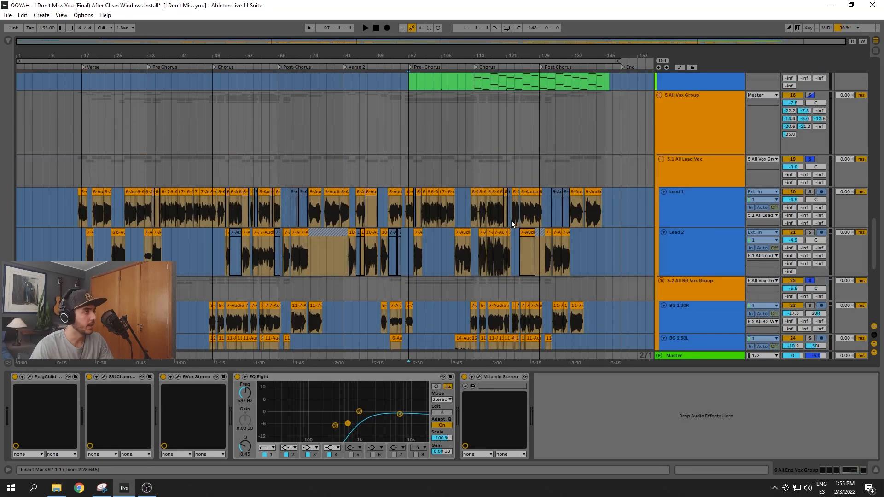
Step: Listen to the soloed 6 All End Vox Group from the second Pre-Chorus, jumping ahead to bar 104 and the second Chorus
scroll(512, 220, down, 6)
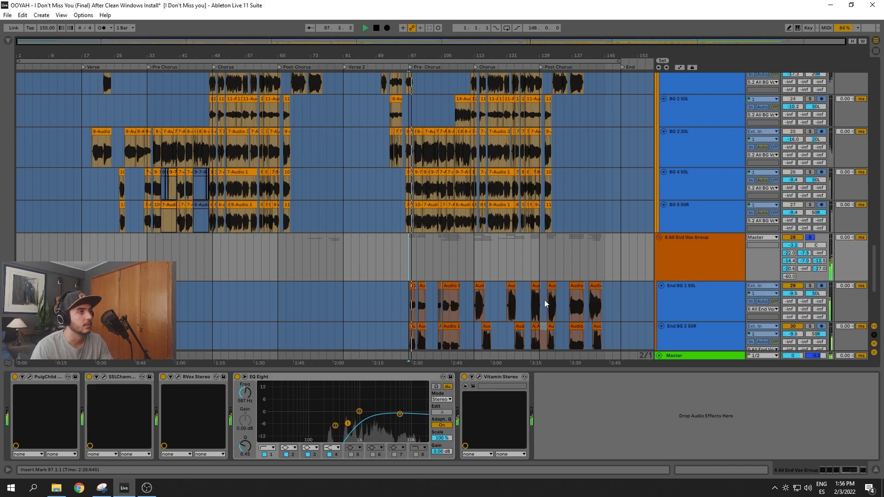
scroll(545, 296, down, 3)
scroll(545, 296, down, 1)
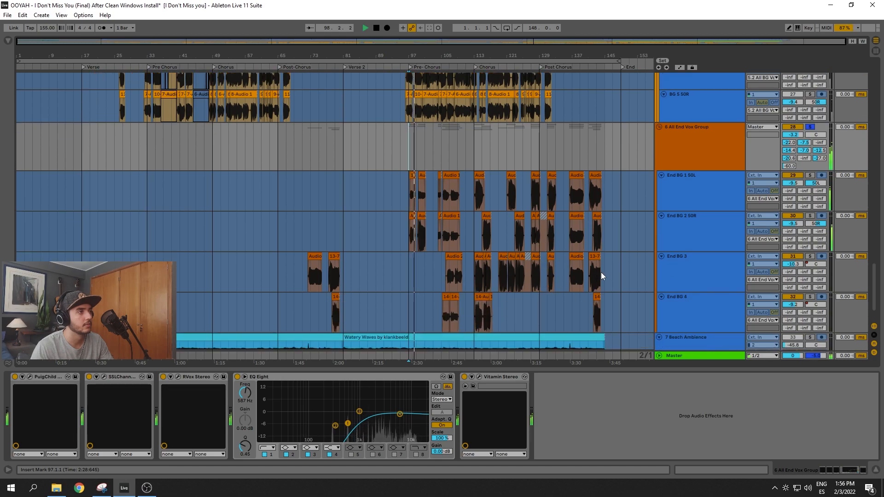
scroll(587, 266, up, 3)
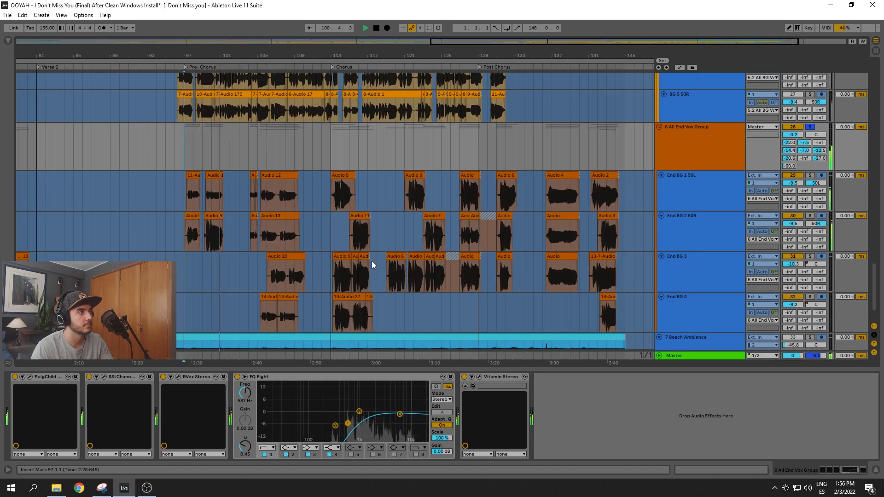
click(253, 193)
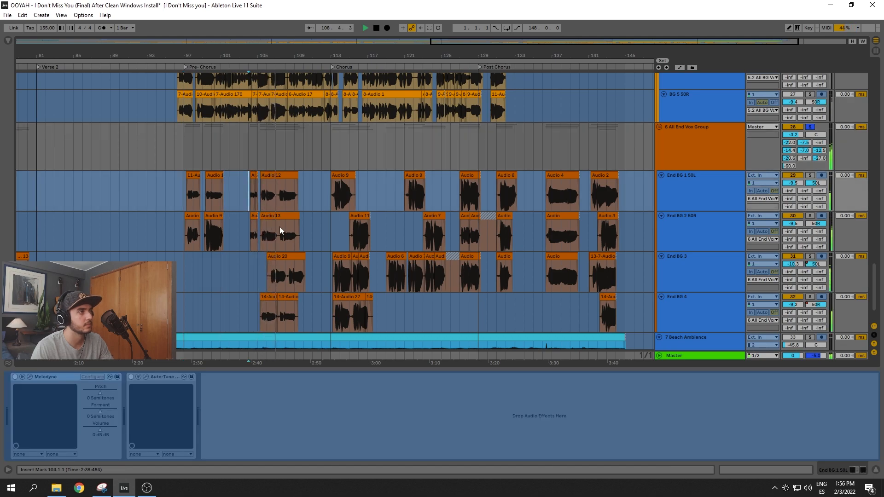
click(332, 208)
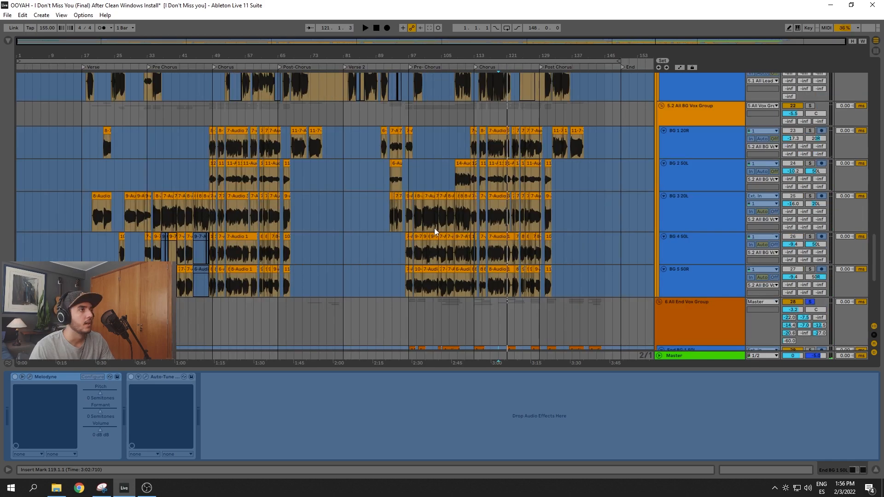
Step: Listen to the end vocals through the second Chorus, unsolo the 6 All End Vox Group, and compare its clips with the lead and background vocals
scroll(435, 227, up, 3)
scroll(693, 231, up, 3)
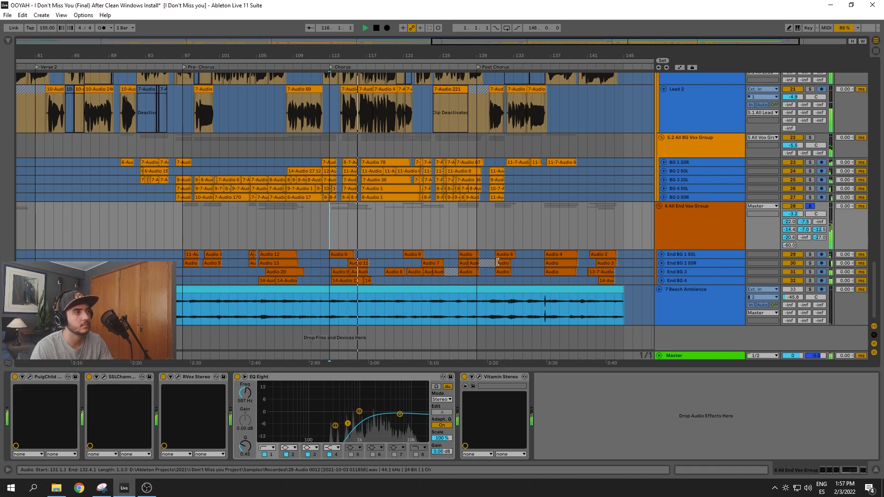
scroll(347, 258, right, 3)
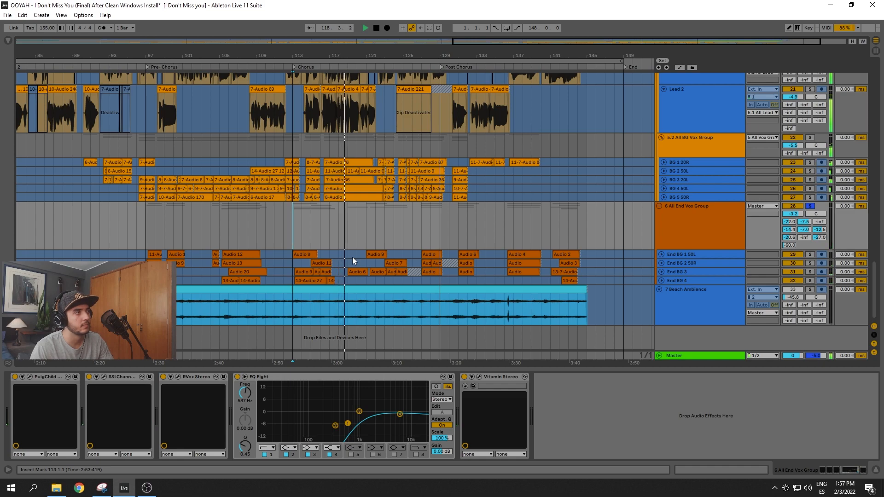
click(810, 206)
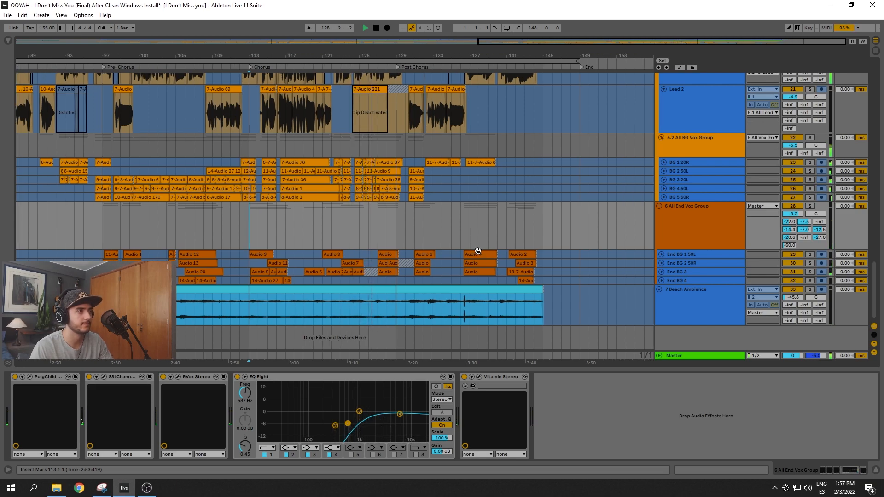
scroll(486, 243, up, 2)
scroll(499, 244, up, 3)
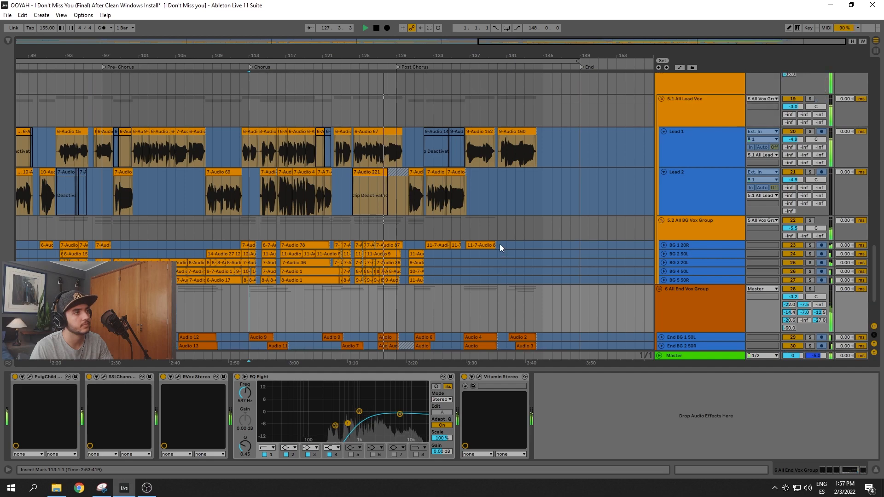
scroll(499, 244, down, 2)
click(687, 189)
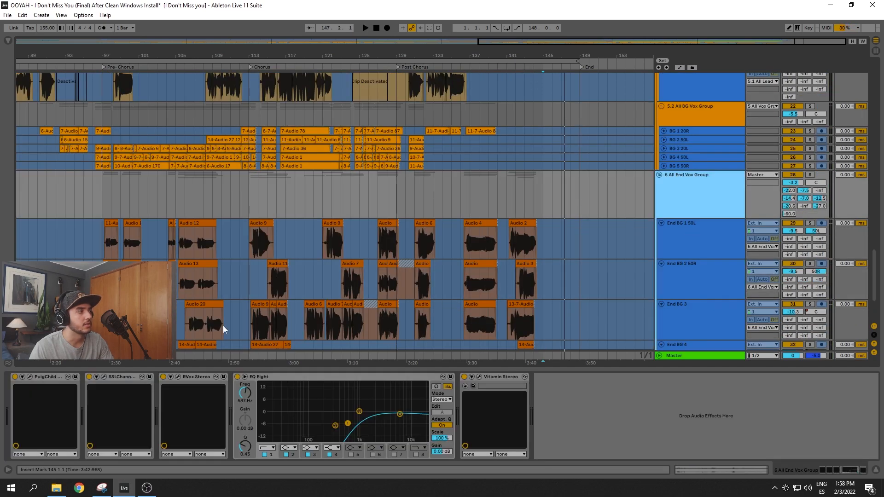
Step: Review PuigChild 670, SSLChannel, RVox and Vitamin on the 6 All End Vox Group and close their windows
scroll(227, 325, down, 3)
click(103, 143)
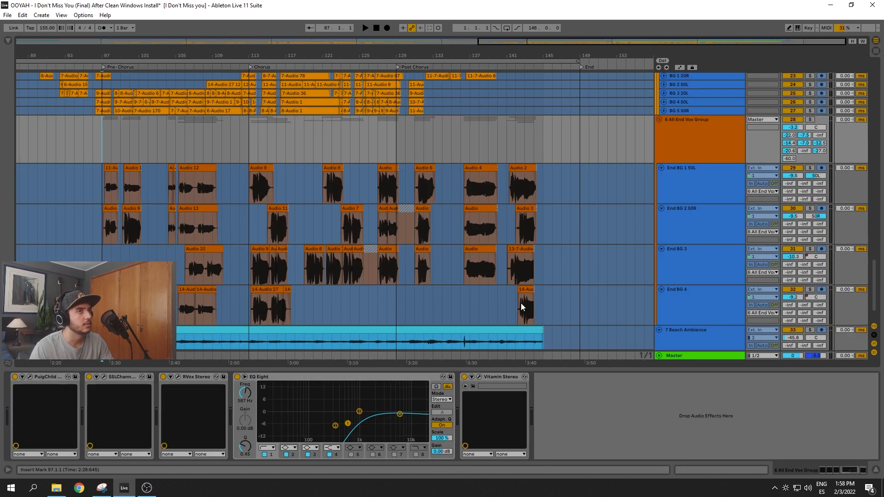
click(30, 376)
click(103, 377)
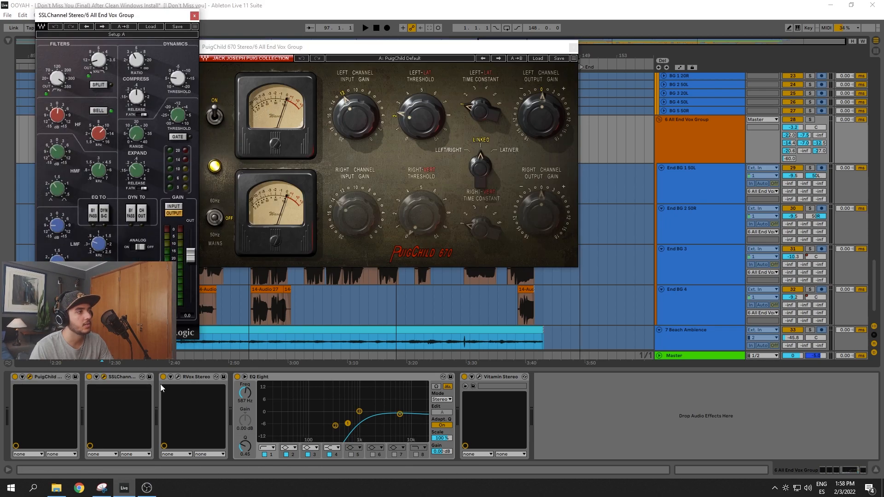
click(178, 376)
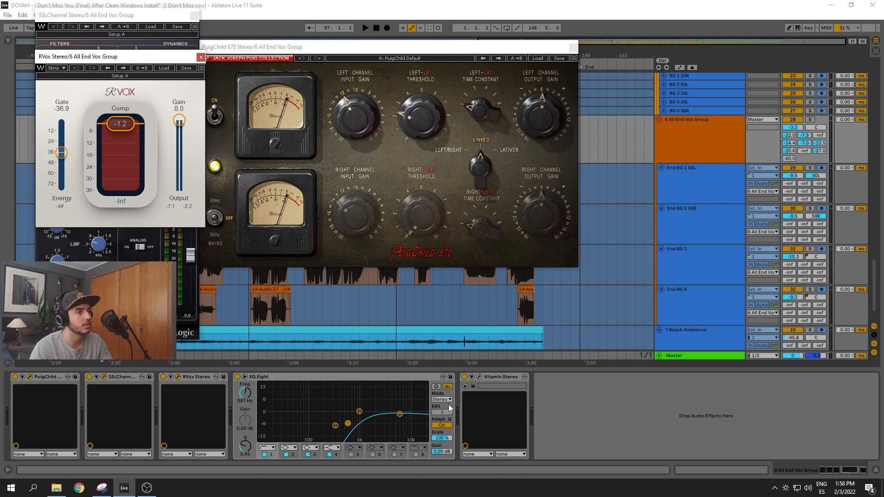
click(478, 378)
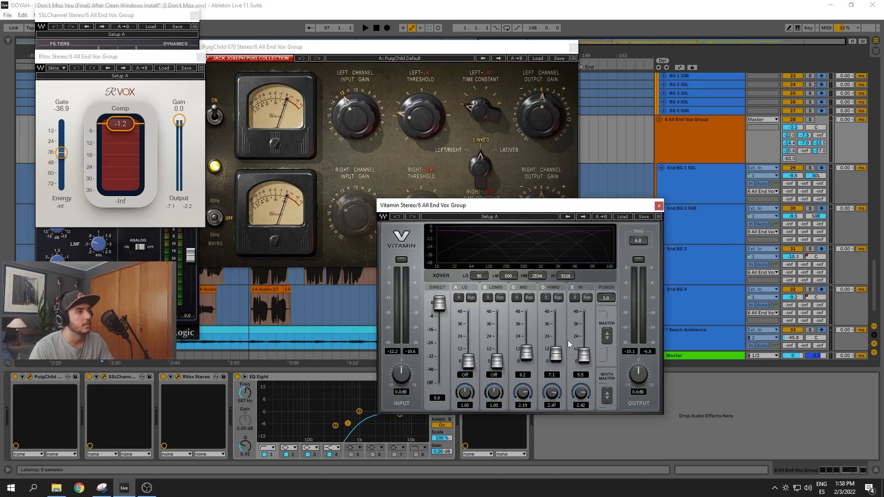
click(660, 205)
click(573, 48)
click(201, 57)
click(194, 16)
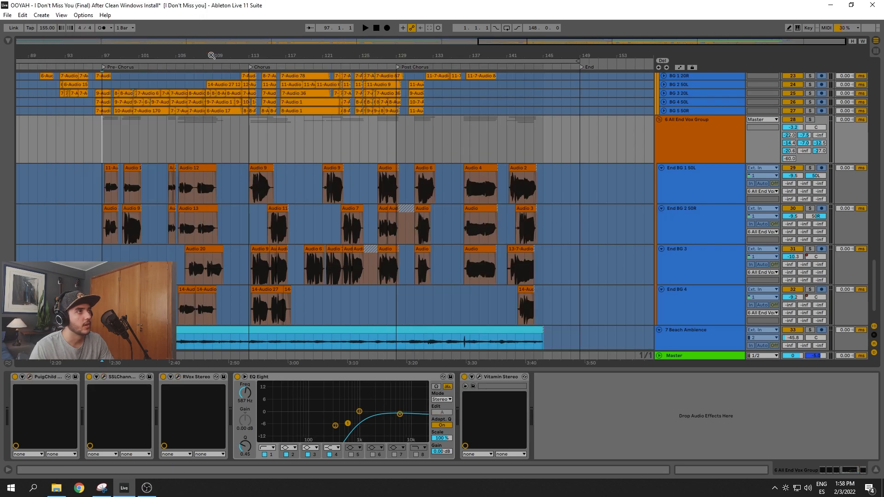
Step: Solo the 6 All End Vox Group and compare the end vocals from bar 97 with all its devices off and on
scroll(449, 175, down, 5)
click(809, 119)
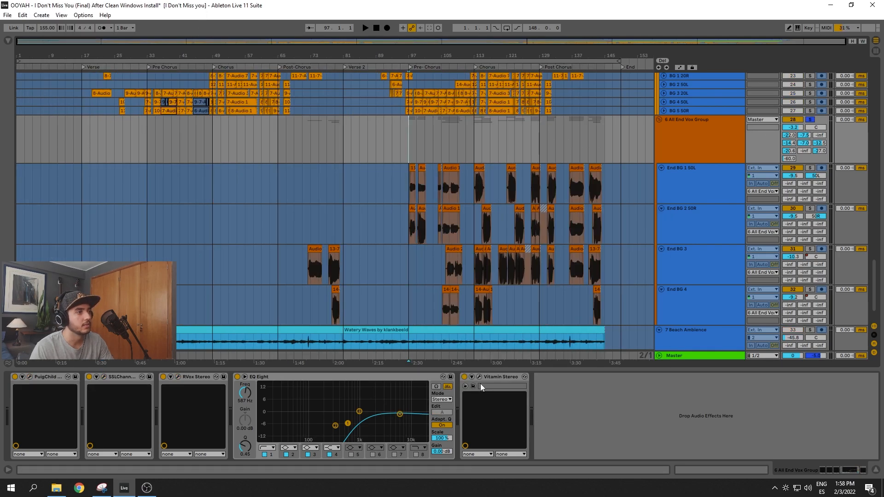
click(493, 377)
key(ctrl+a)
key(0)
key(space)
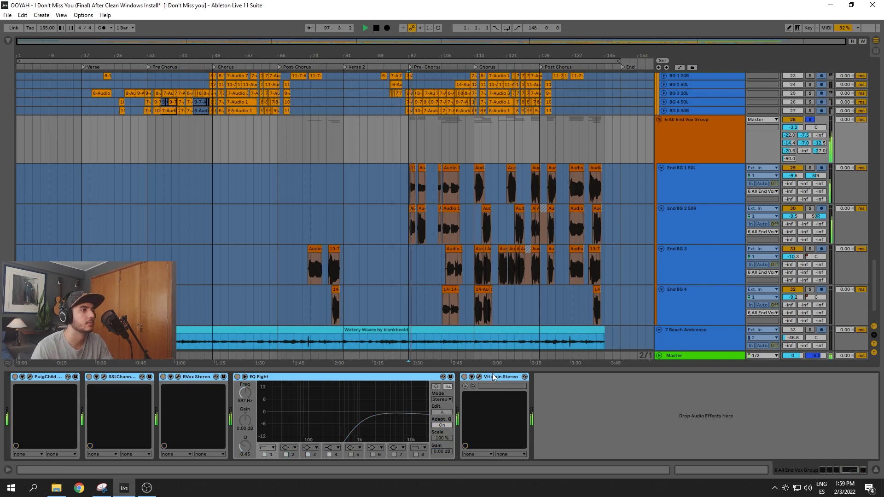
key(0)
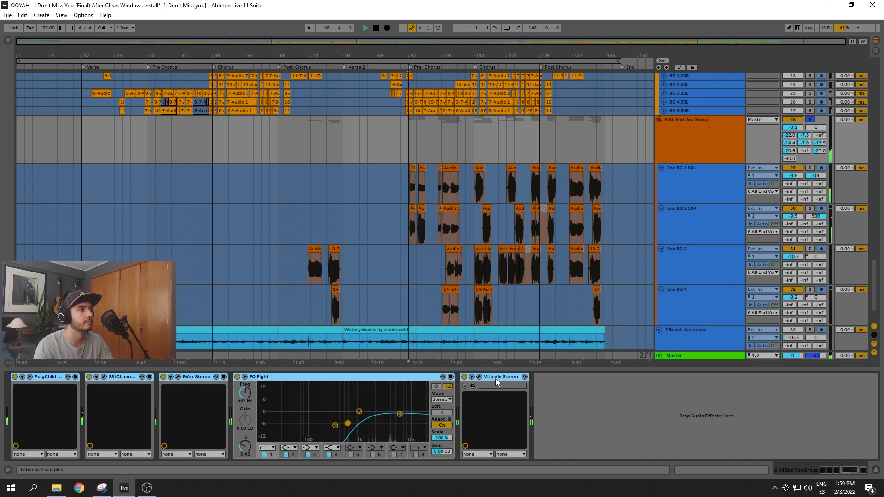
Step: Solo the 7 Beach Ambience track, listen from the song start with its volume briefly raised to -18.6 dB, and unsolo it
scroll(544, 274, down, 3)
click(810, 293)
key(space)
key(Home)
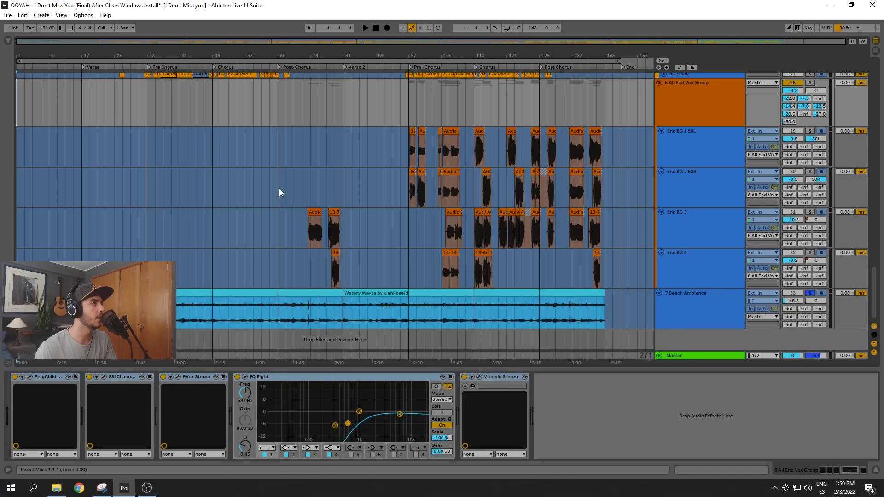
key(plus)
key(plus)
key(minus)
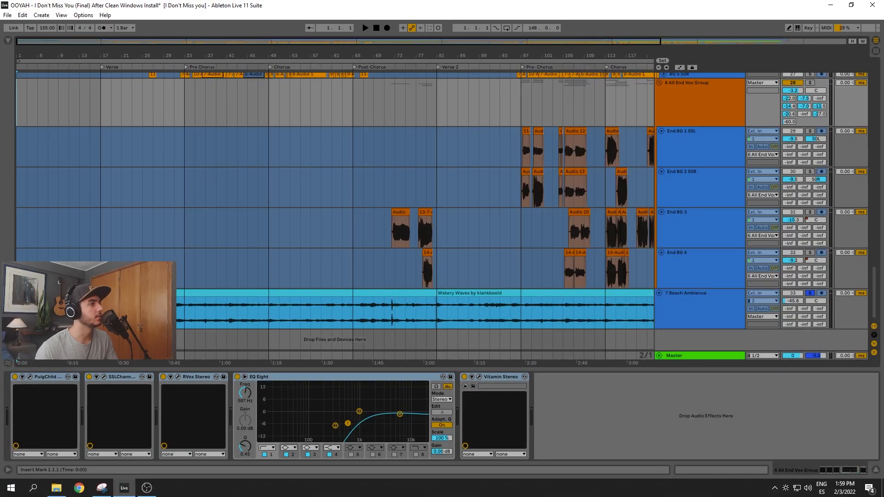
key(space)
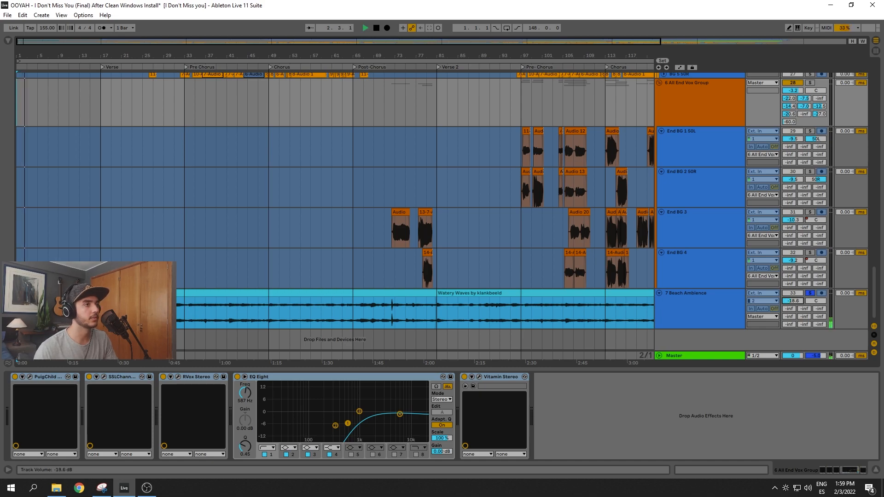
key(space)
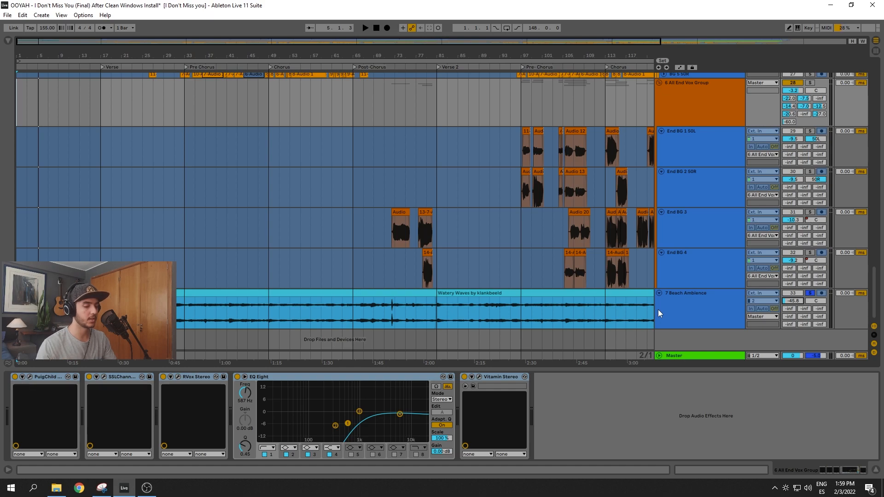
key(space)
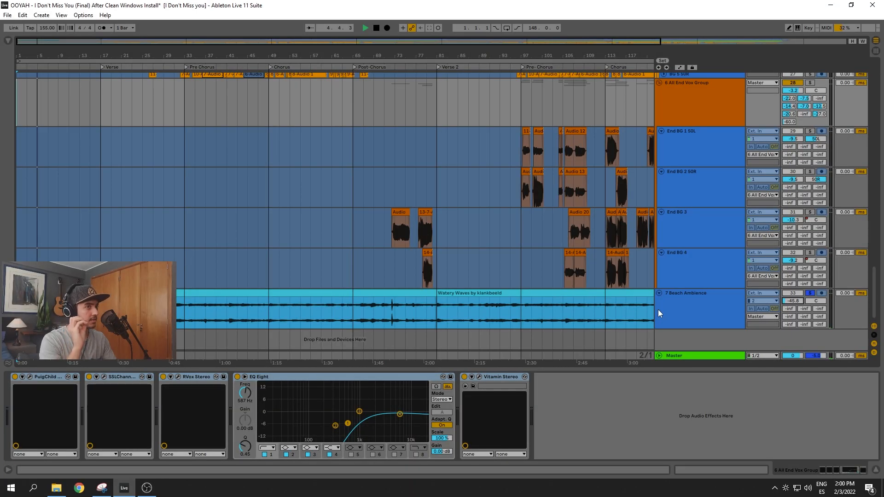
click(810, 293)
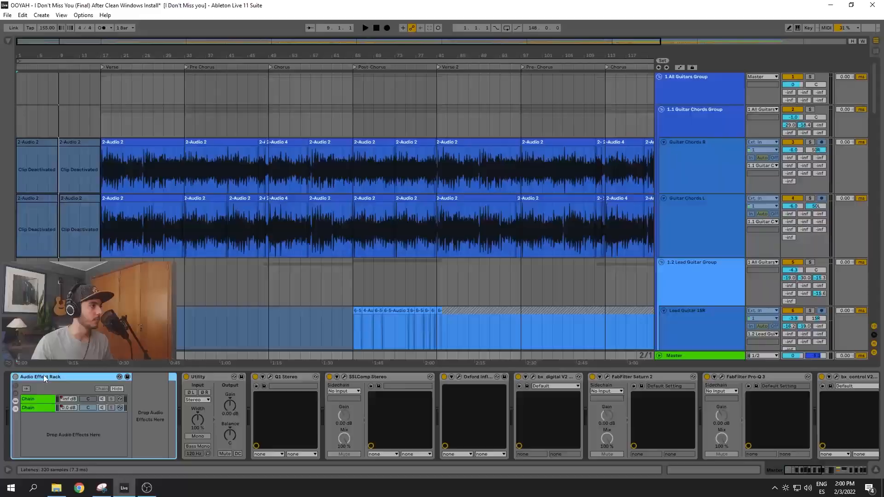
Step: Fold the Audio Effect Rack on the Master, examine Utility's Mono option and play the full mix from the Verse
click(45, 376)
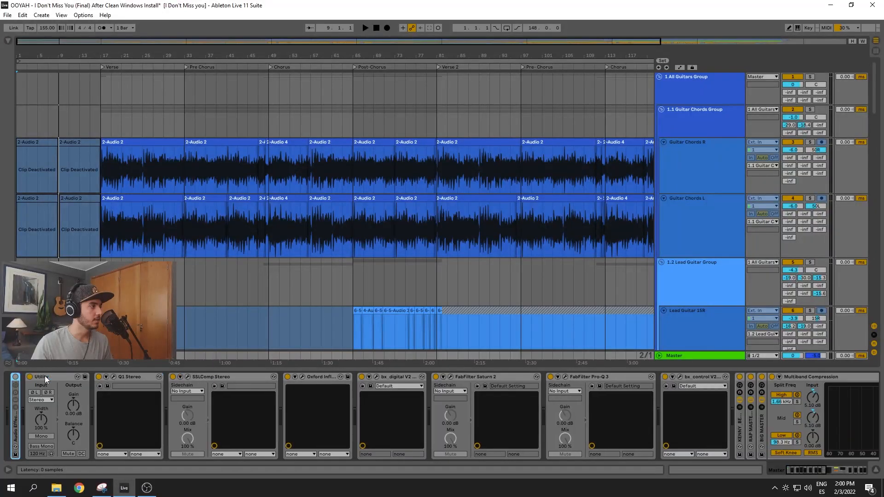
click(55, 376)
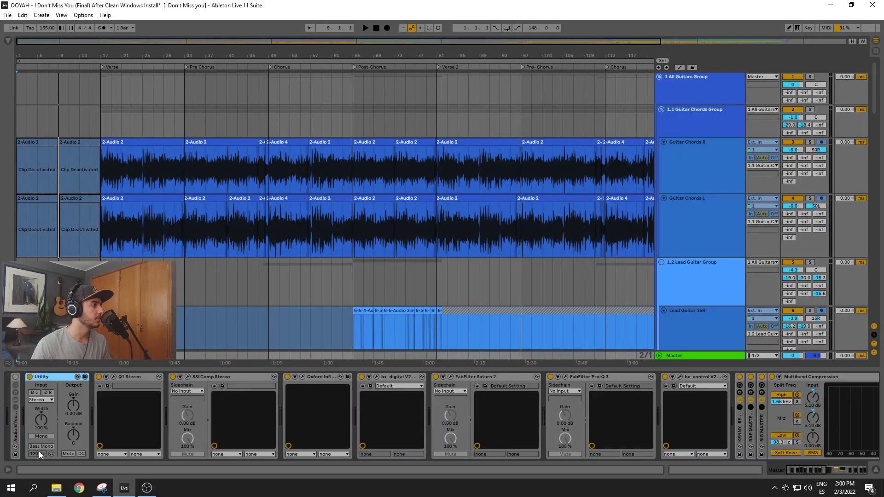
click(47, 438)
key(space)
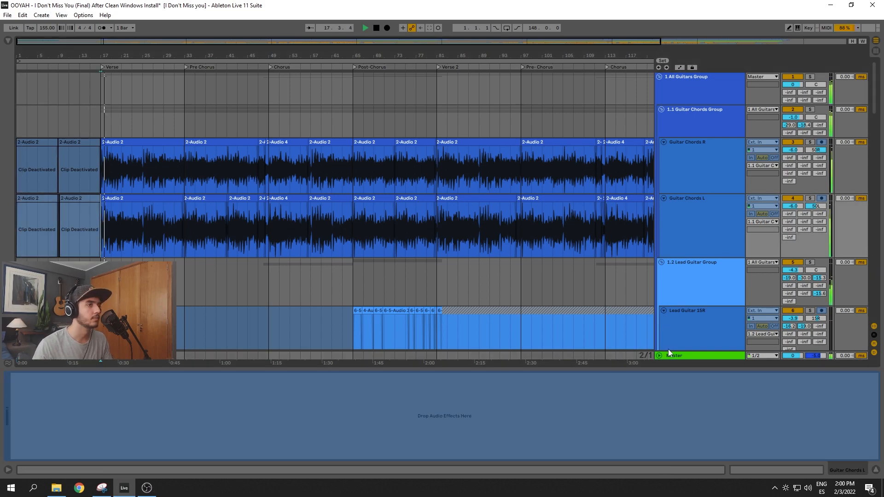
Step: Review Q1 Stereo's high-pass band, SSLComp Stereo and Oxford Inflator on the Master
click(678, 356)
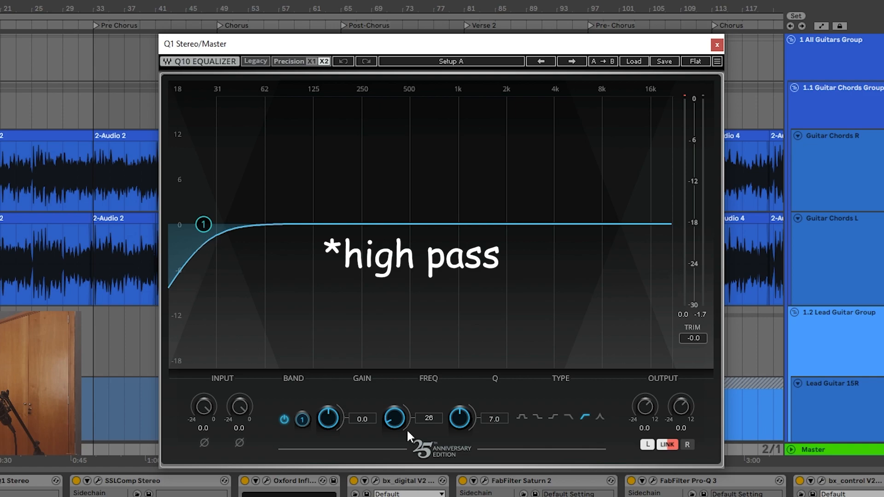
click(717, 45)
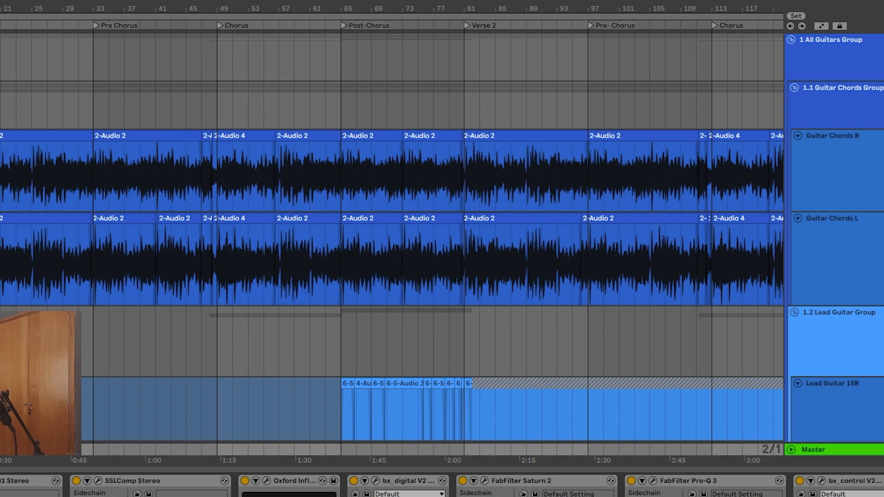
click(98, 480)
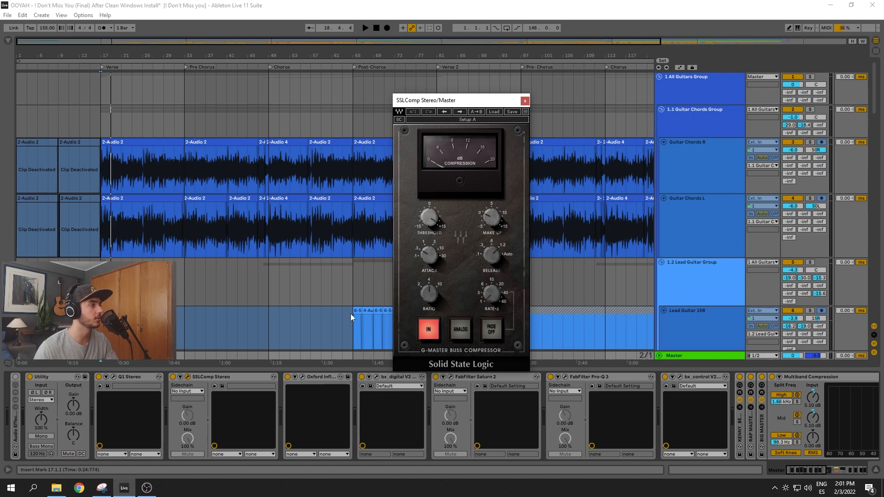
click(302, 377)
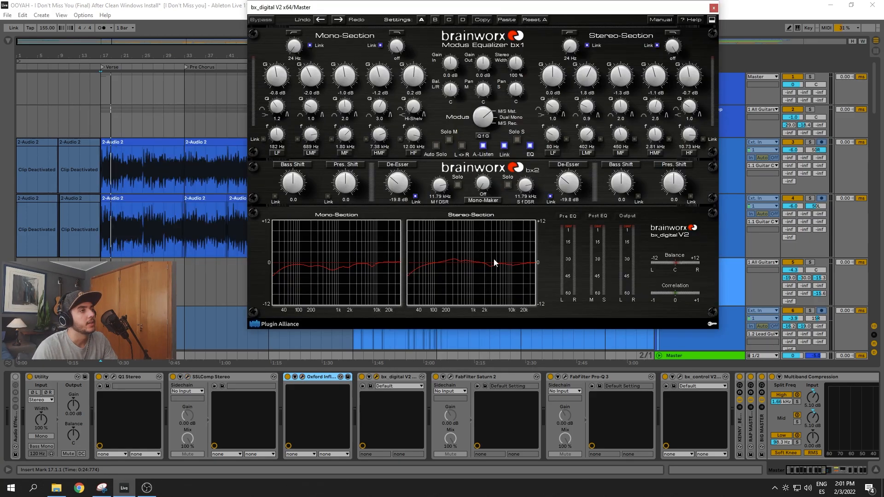
Step: Review FabFilter Saturn 2, FabFilter Pro-Q 3 and bx_control V2 on the Master, moving the bx_control V2 window clear of the Pro-Q 3 curve
click(450, 378)
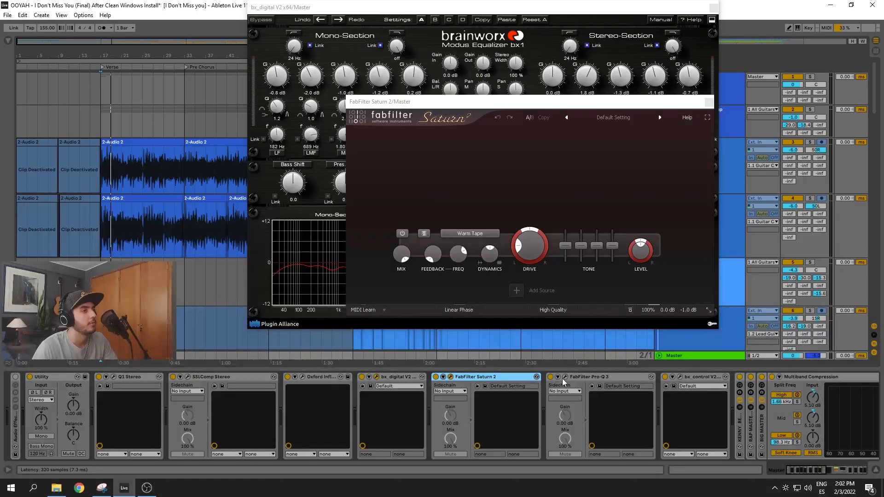
click(565, 377)
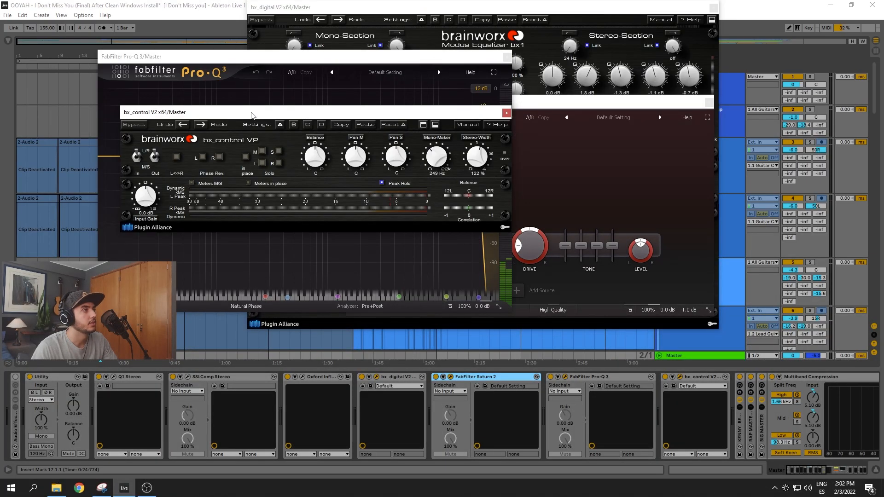
drag(251, 114, 286, 238)
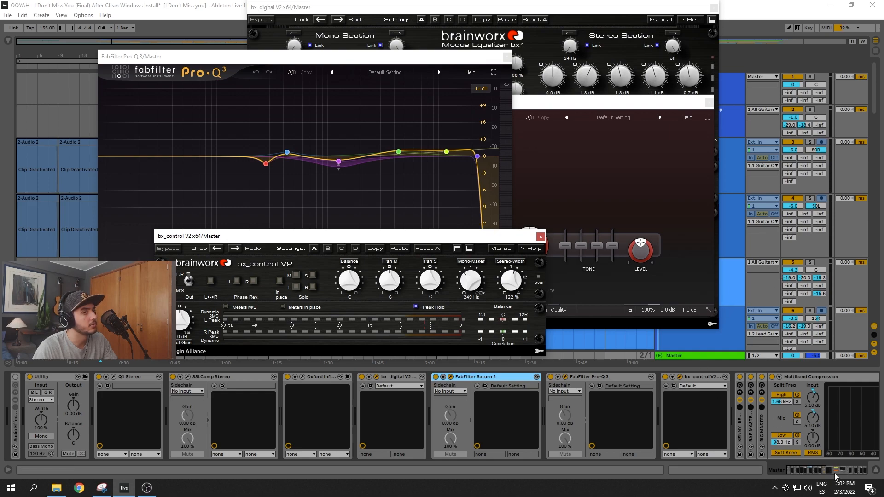
Step: Show the remaining devices of the Master chain and select the folded rack ahead of Multiband Compression
click(836, 474)
drag(823, 475, 843, 471)
click(123, 424)
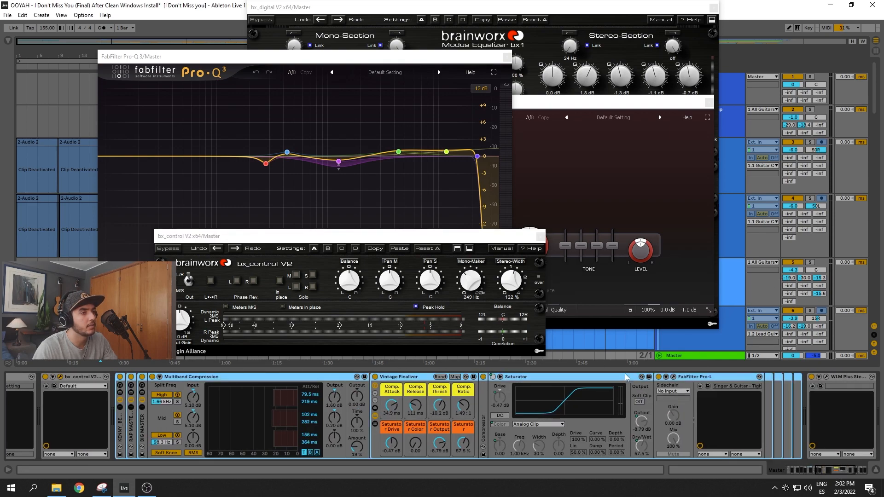
Step: Review FabFilter Pro-L's advanced limiter settings and the WLM Plus loudness meter on the Master, moving the meter's window aside
click(673, 376)
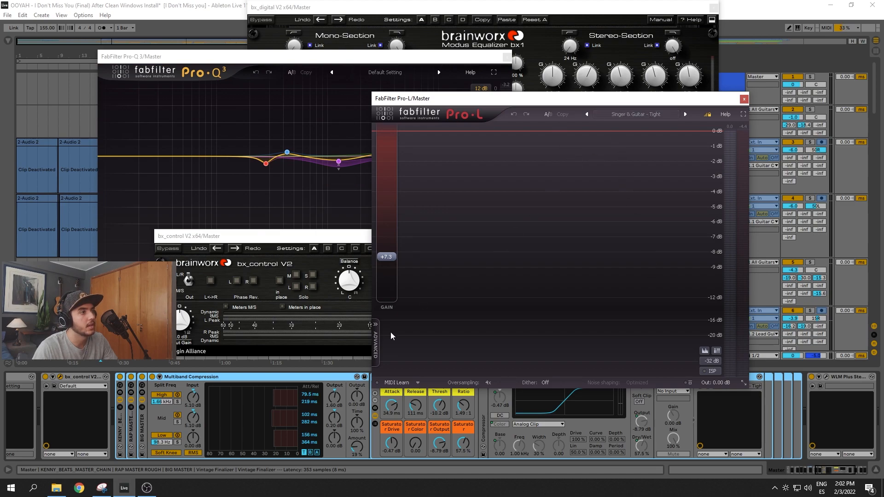
click(376, 341)
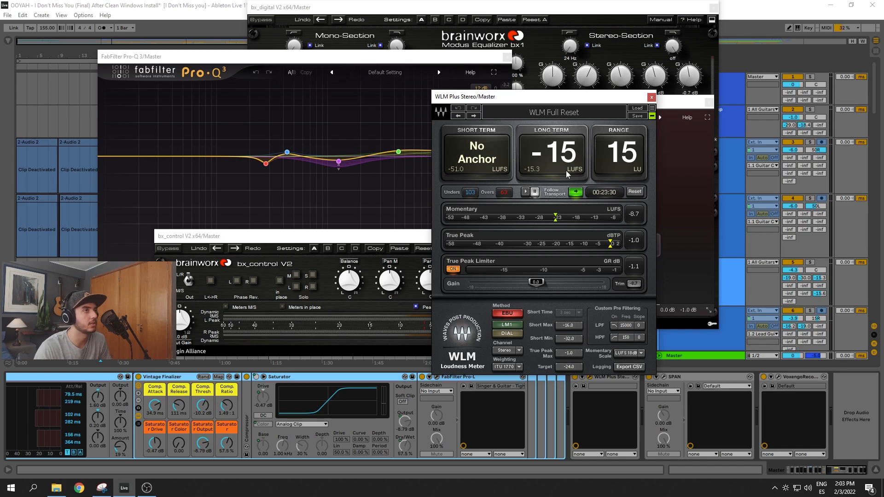
drag(592, 99, 638, 99)
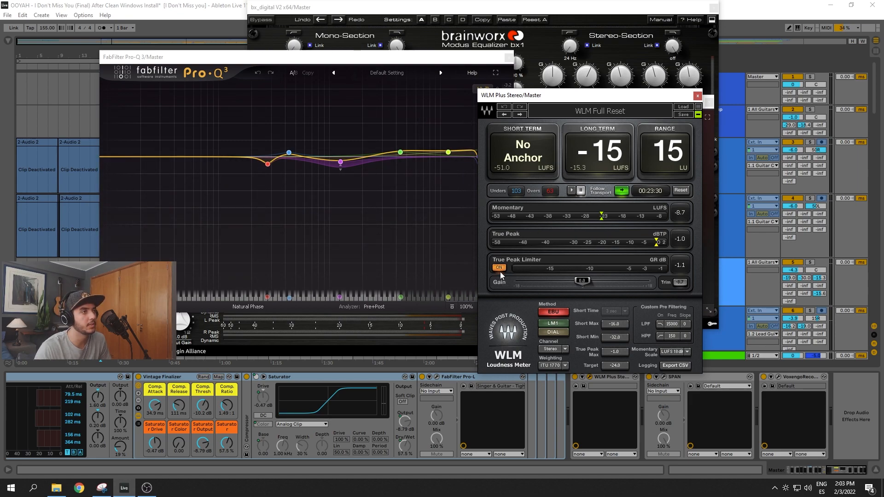
click(436, 376)
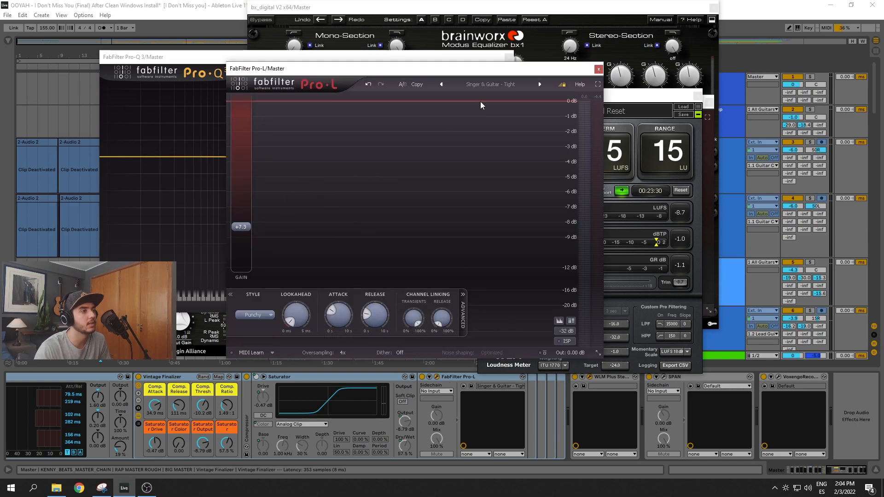
Step: Close the open FabFilter Pro-L, bx_digital V2 and bx_control V2 plug-in windows
click(598, 70)
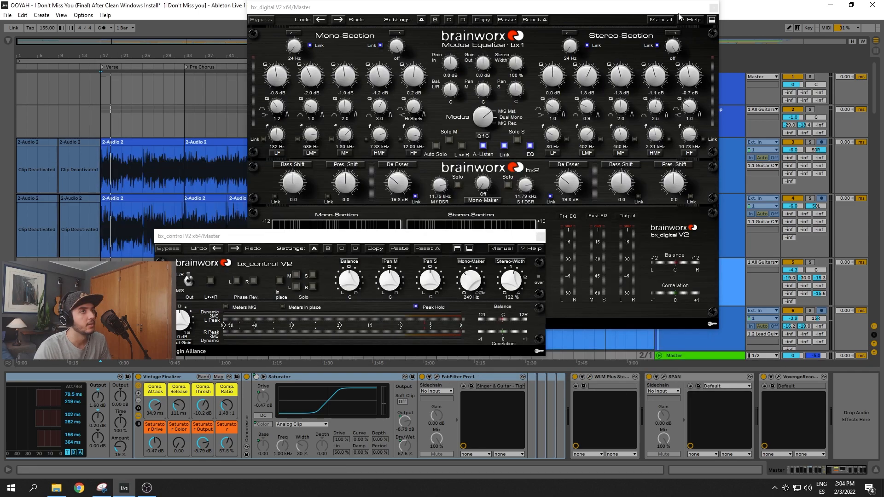
click(713, 8)
click(541, 236)
click(664, 377)
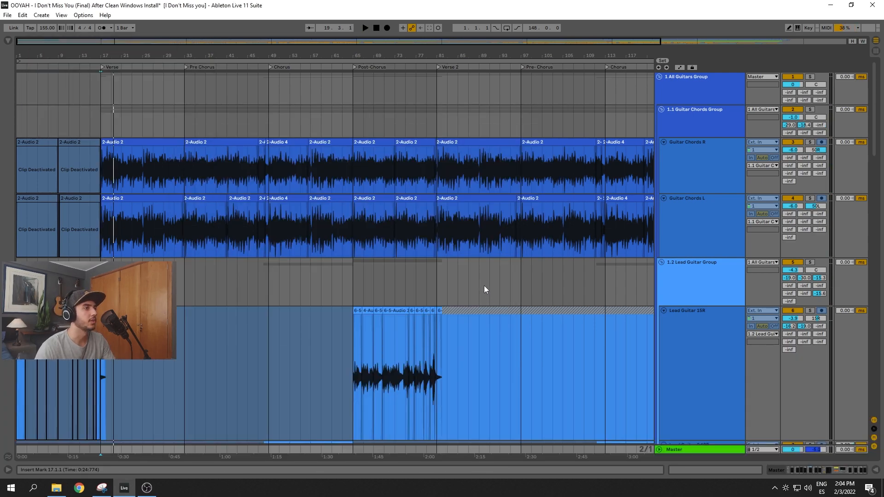
double_click(680, 450)
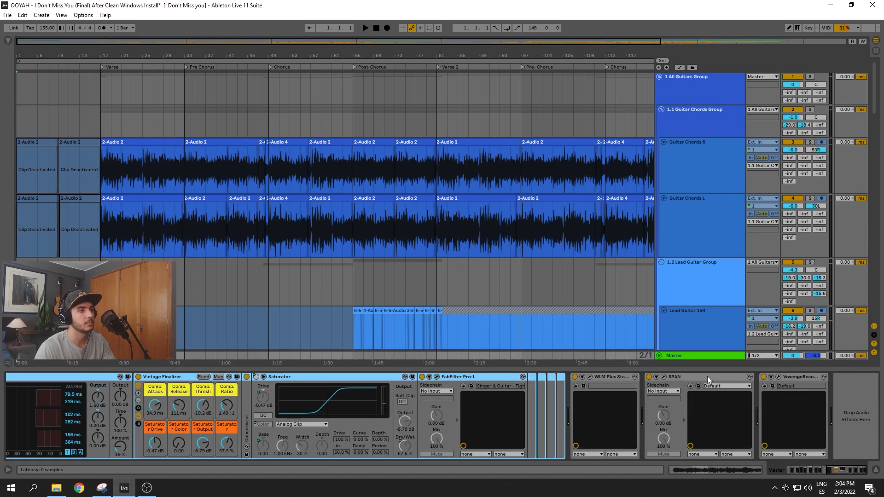
click(708, 378)
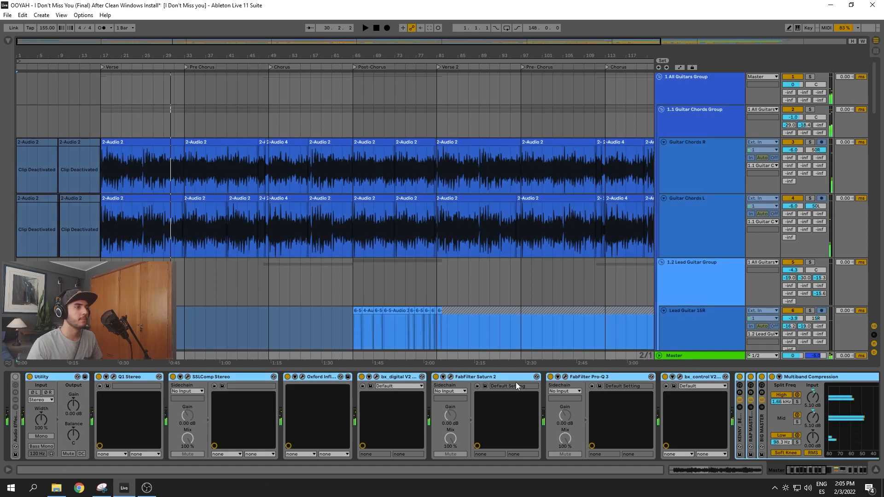
drag(521, 370, 520, 460)
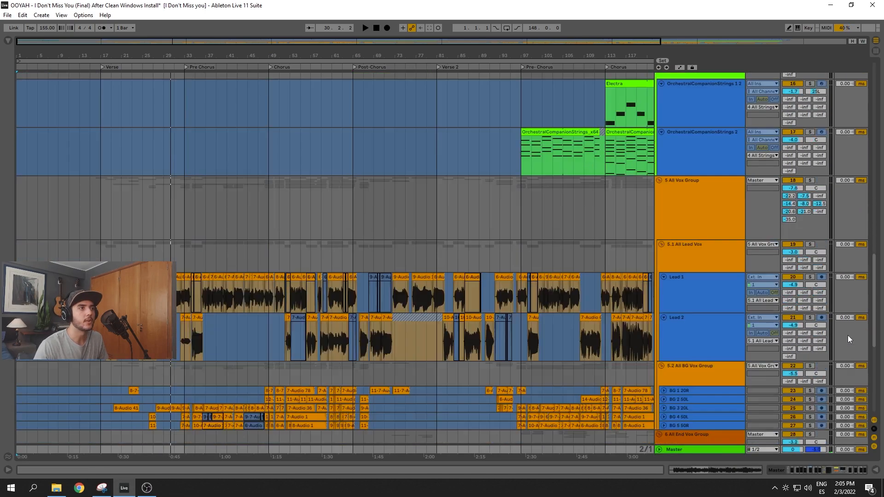